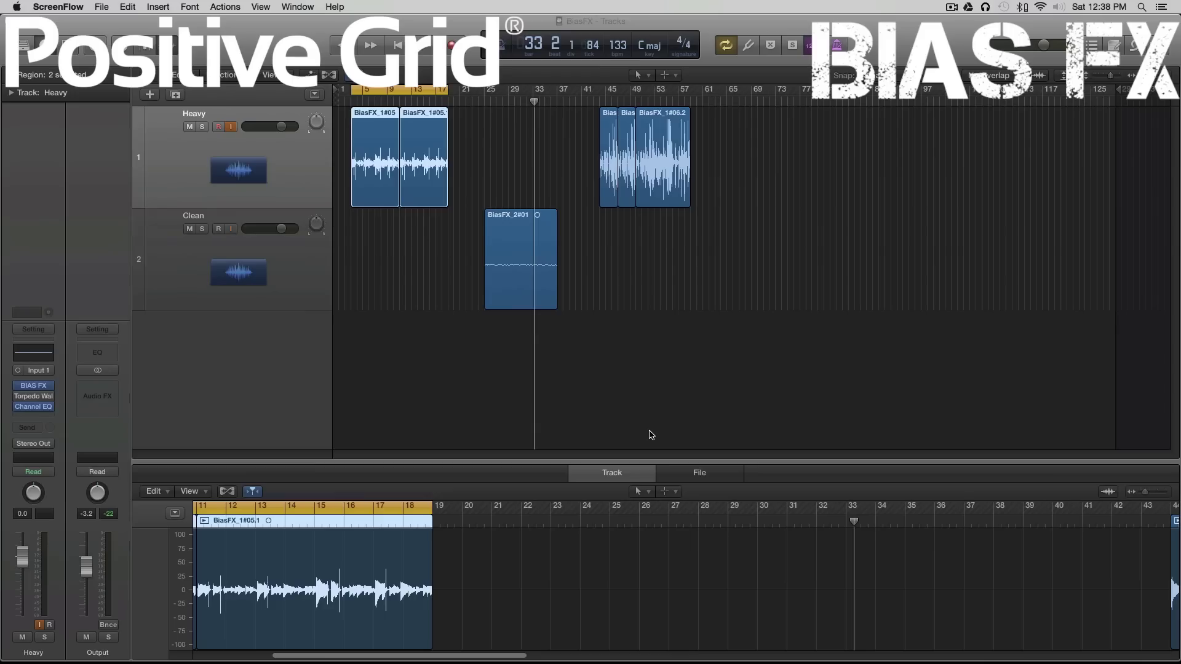
- Look through the Positive Grid Audio Units available for an empty insert slot on the Heavy channel strip
left_click(305, 51)
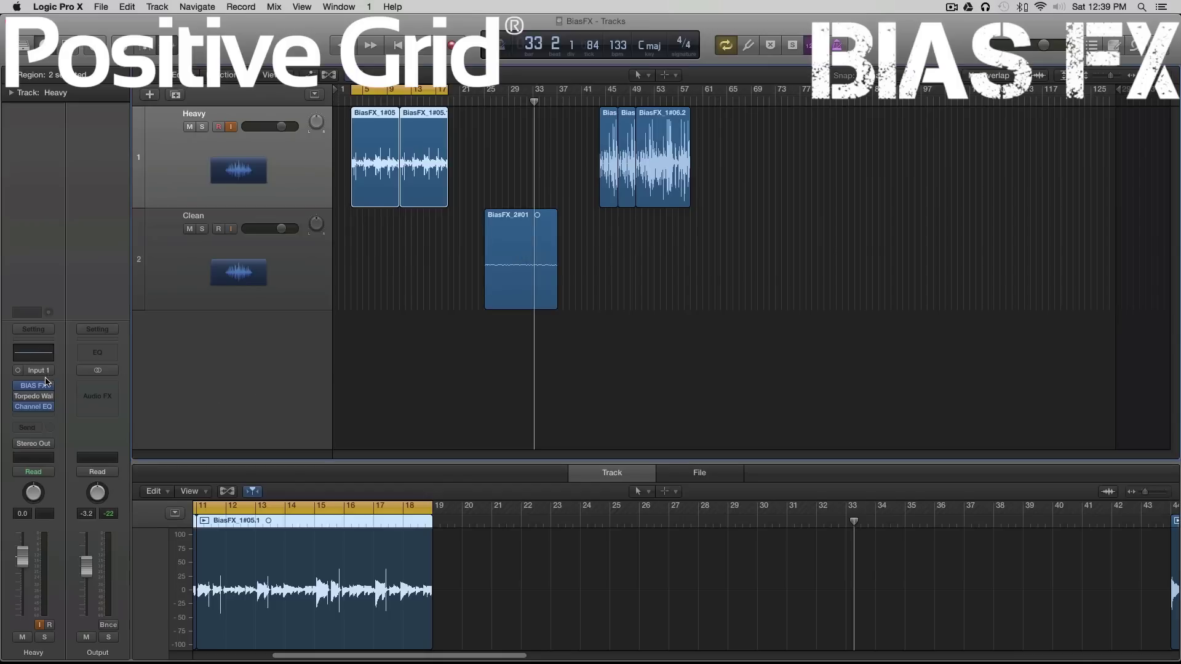
mouse_move(39, 399)
left_click(34, 417)
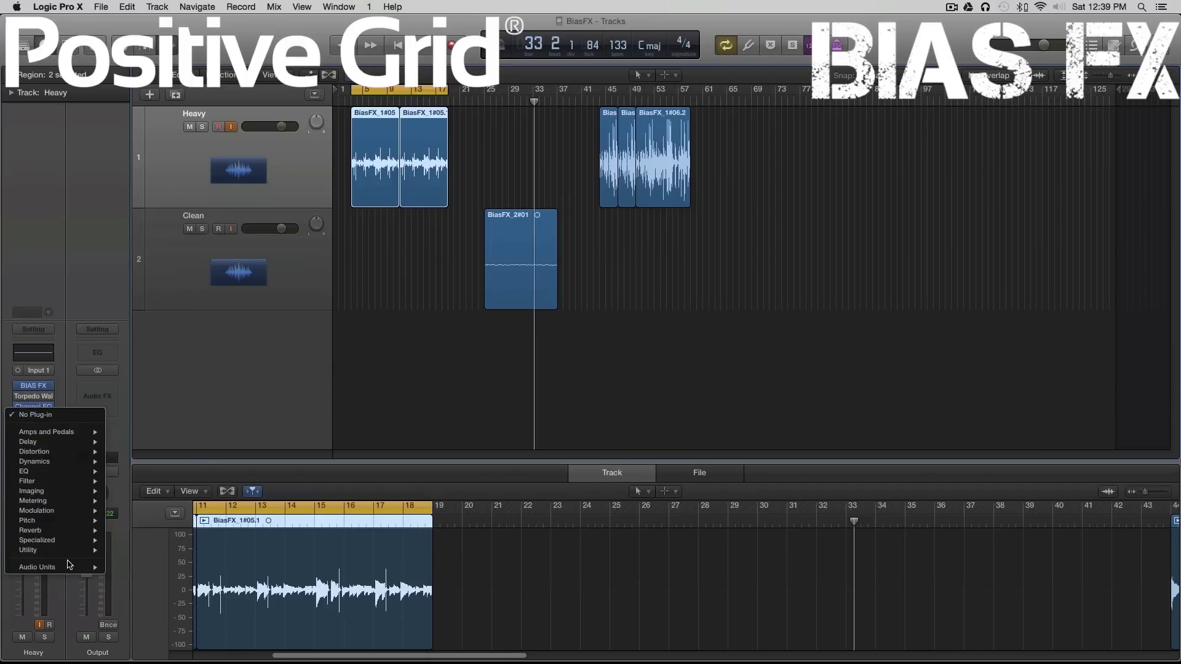
mouse_move(69, 567)
mouse_move(141, 587)
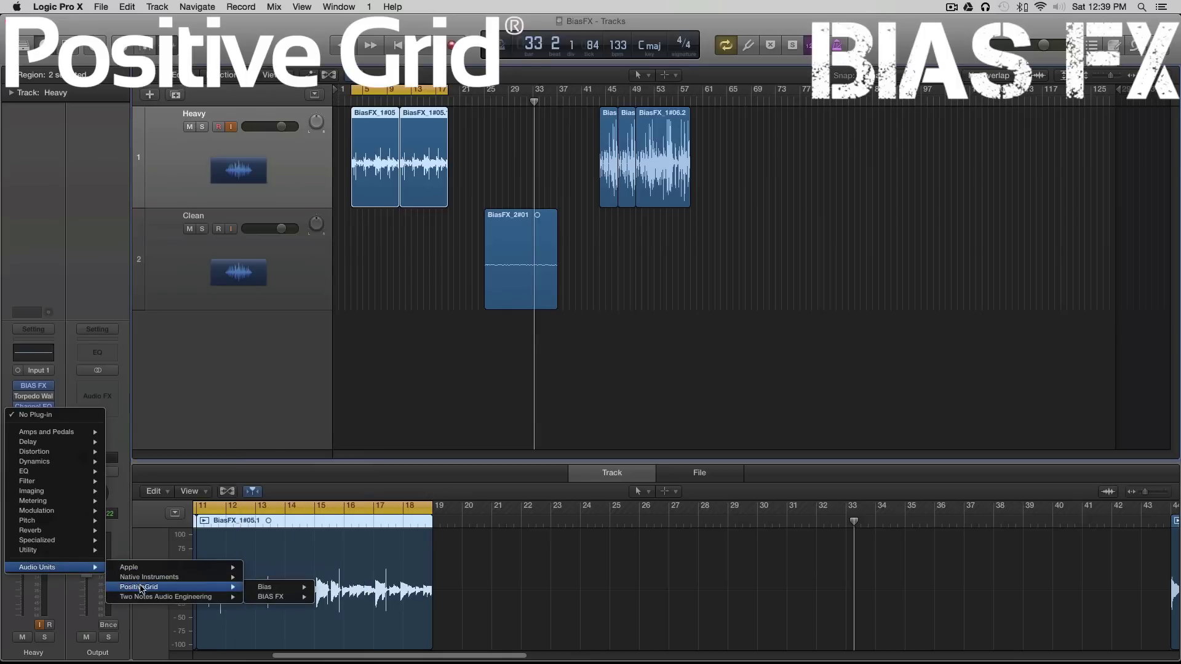
mouse_move(283, 596)
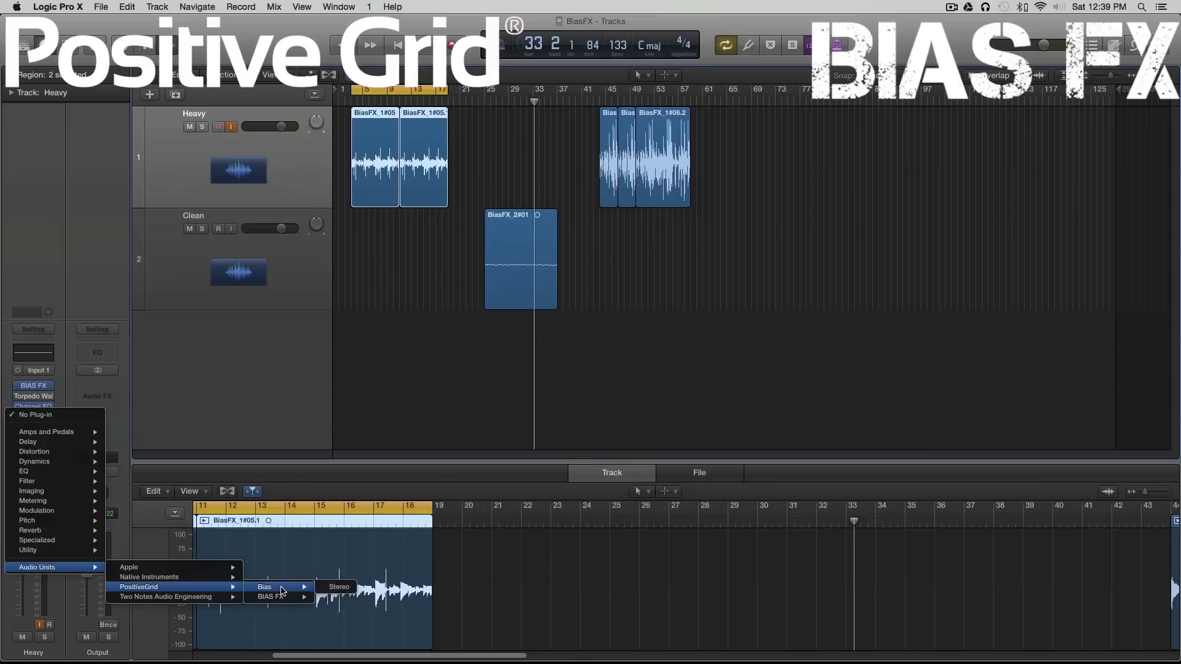
left_click(237, 429)
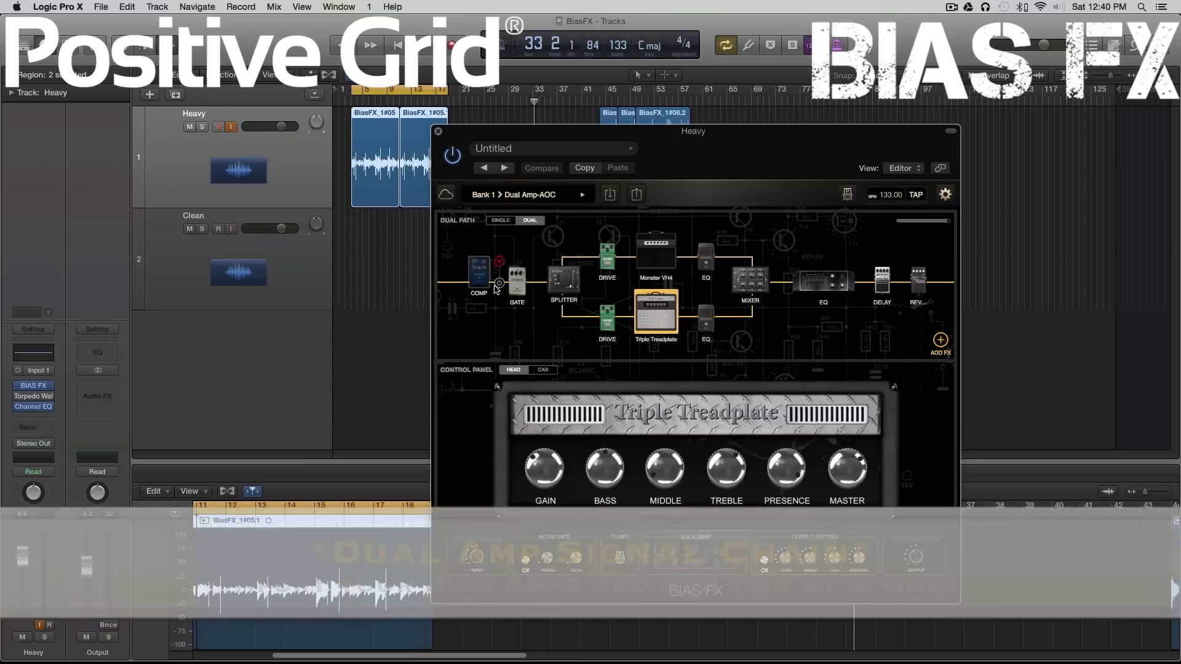
- Bring up the gate pedal in the signal chain and switch it off and back on
left_click(517, 284)
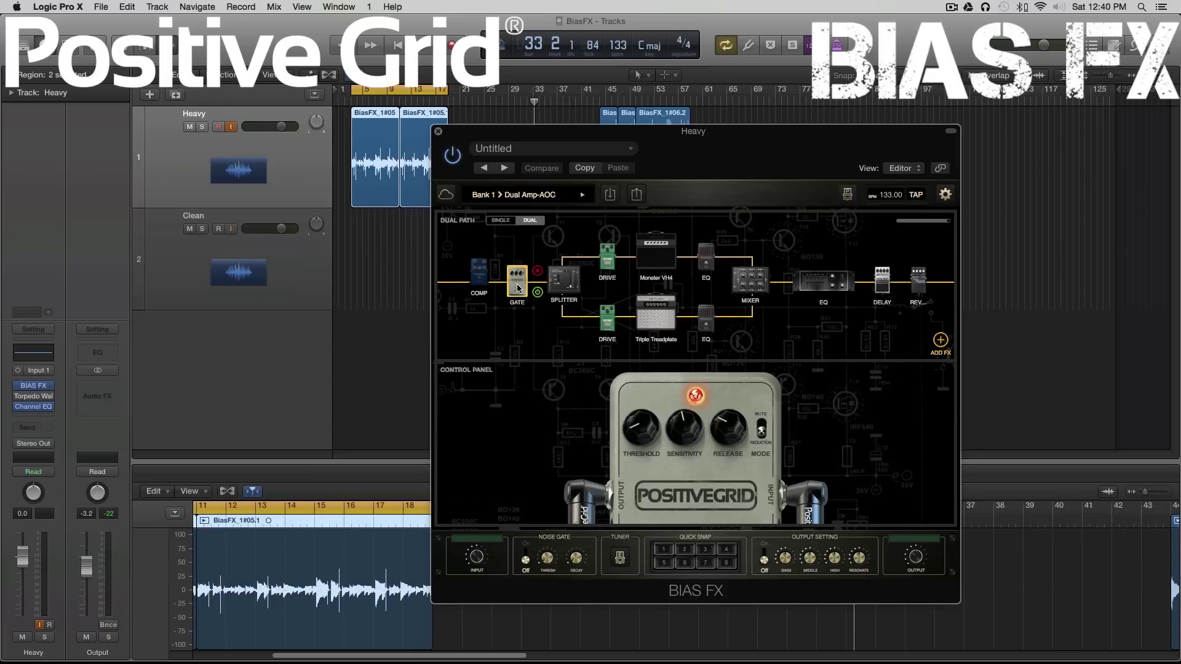
left_click(694, 406)
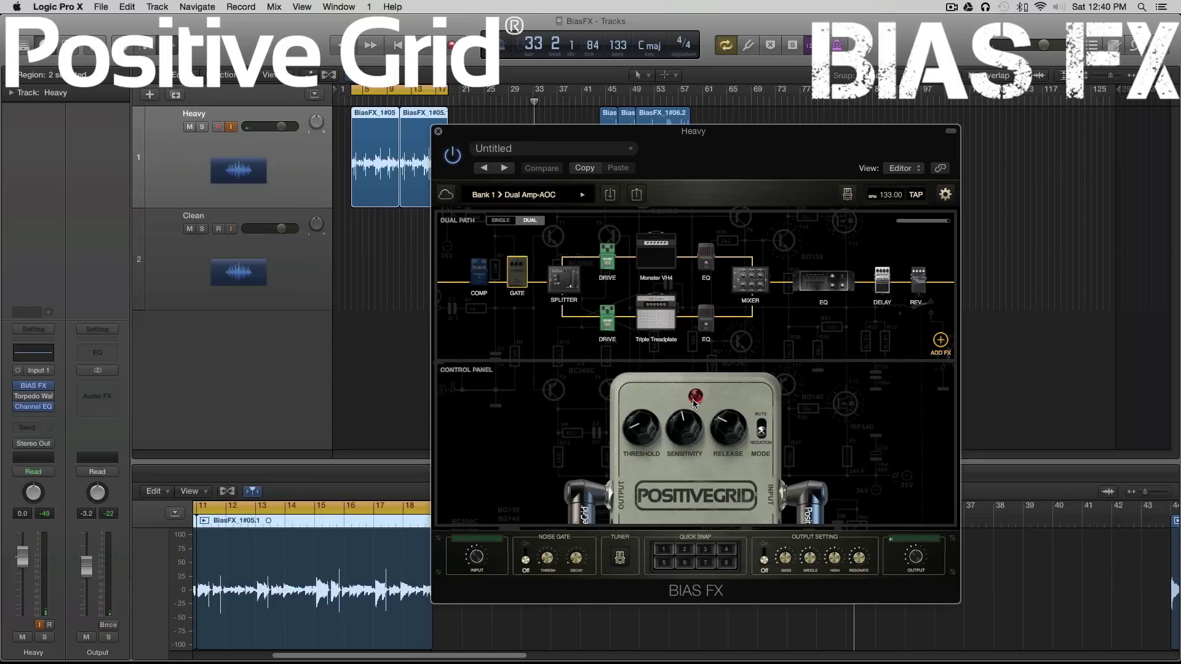
left_click(695, 404)
- Inspect the controls of the splitter, upper drive, Monster VH4, Triple Treadplate, mixer, rack EQ and delay in the dual path
left_click(564, 279)
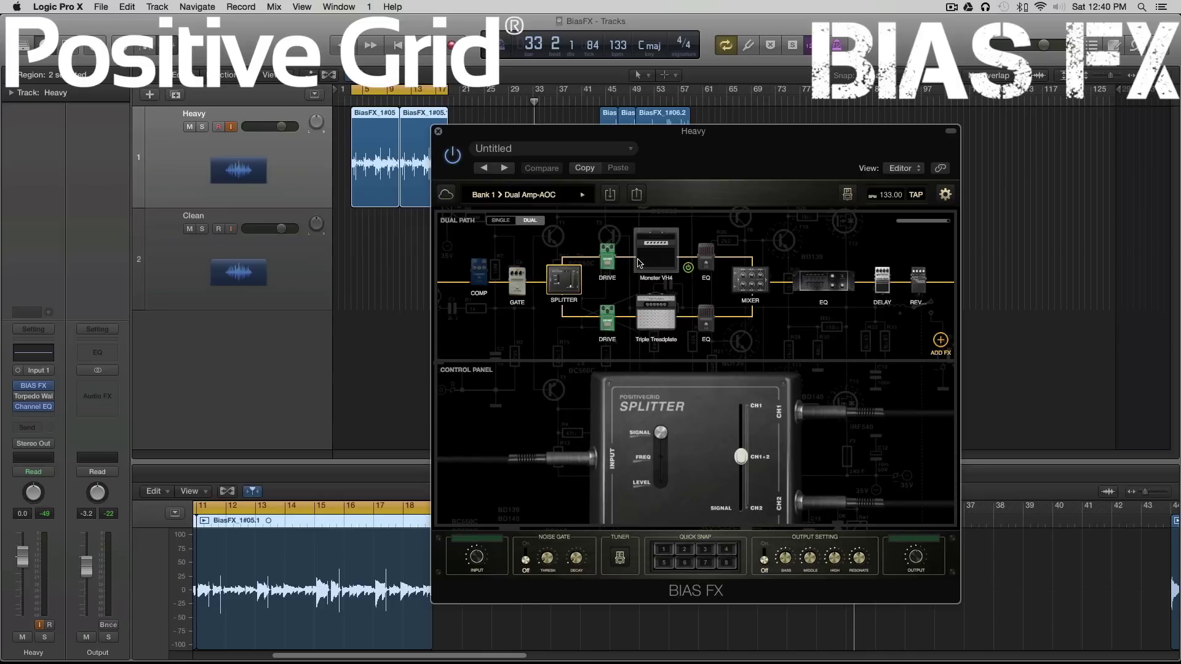
left_click(604, 259)
left_click(655, 252)
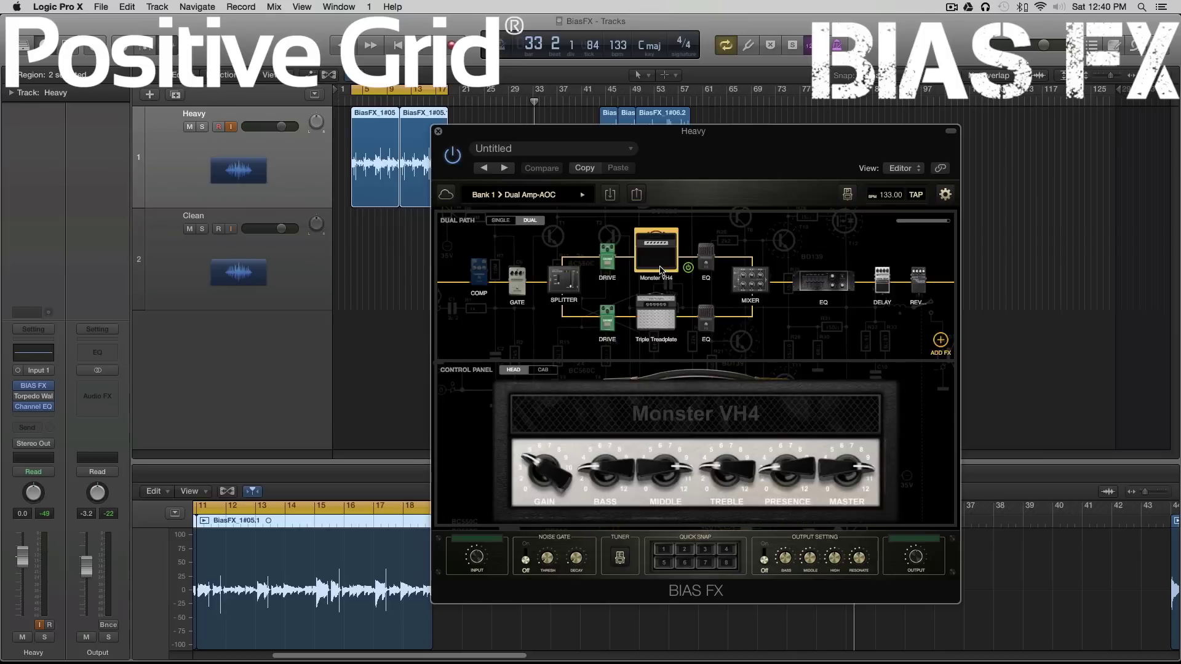
left_click(656, 313)
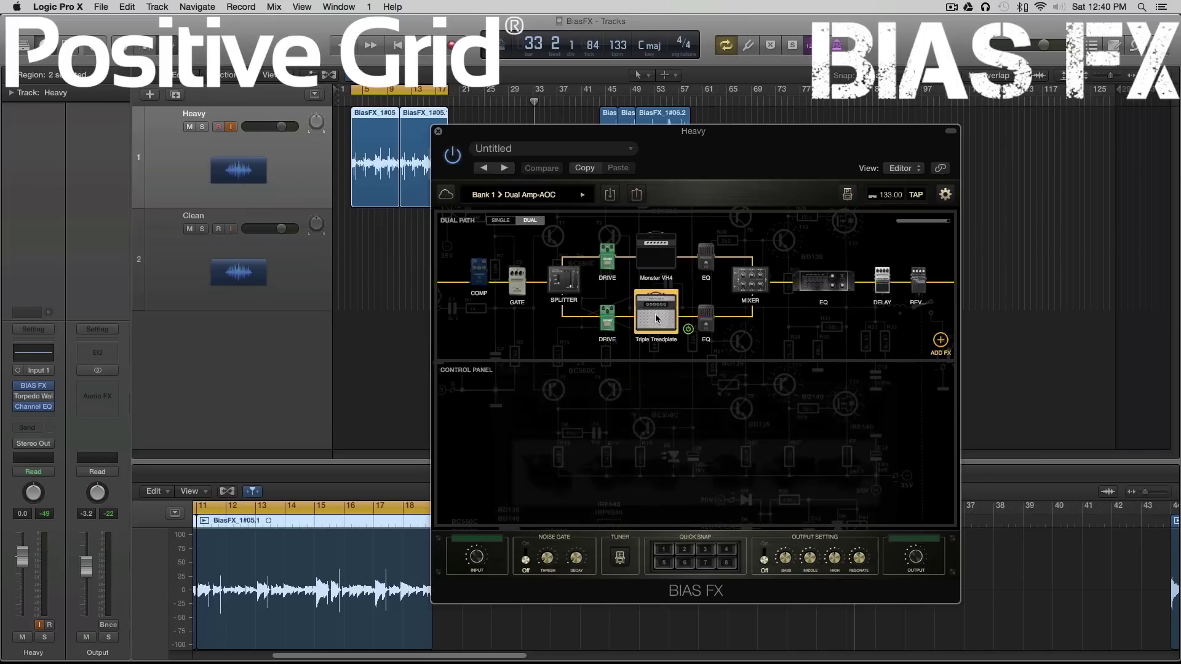
left_click(748, 282)
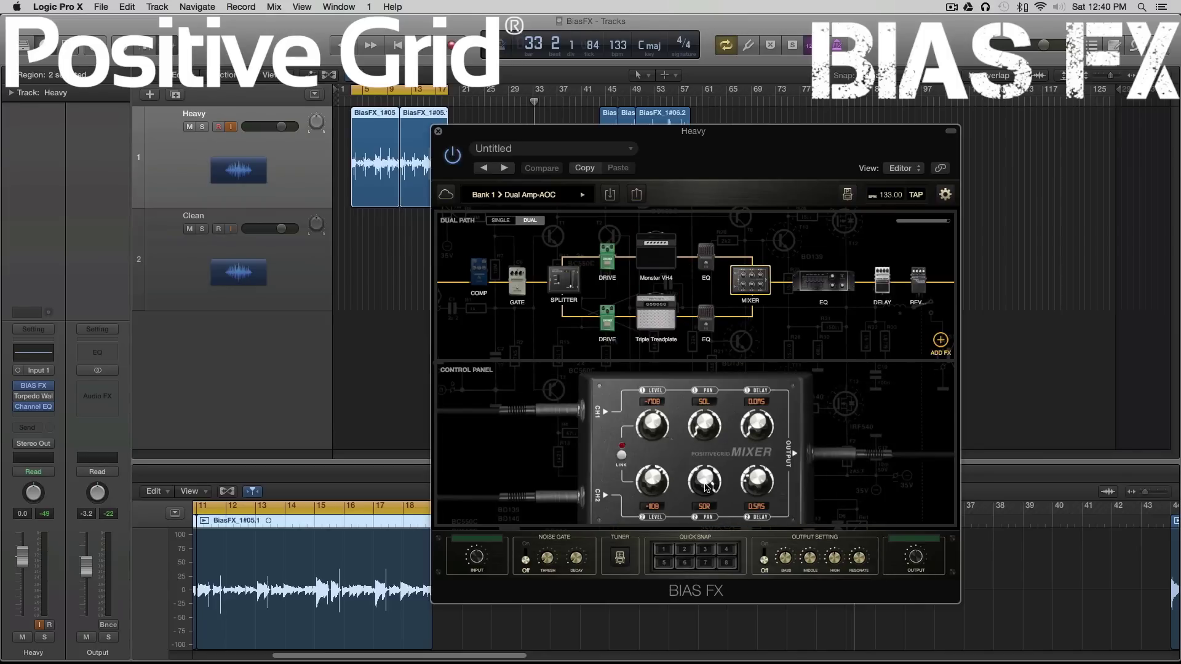
left_click(805, 295)
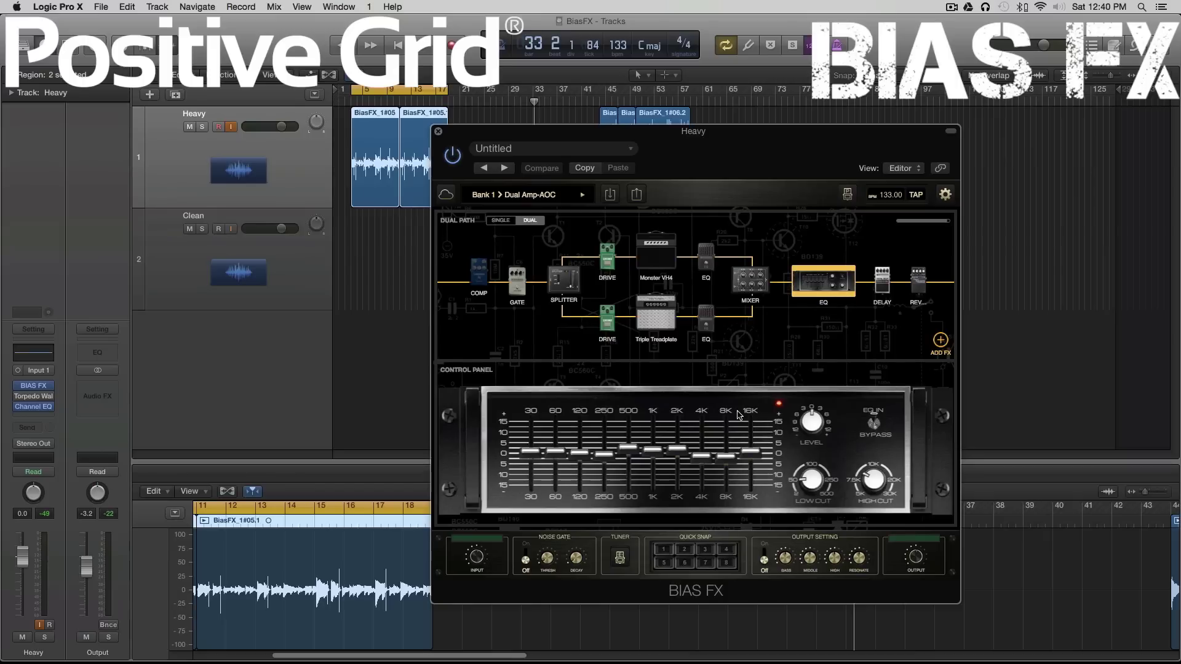
left_click(889, 287)
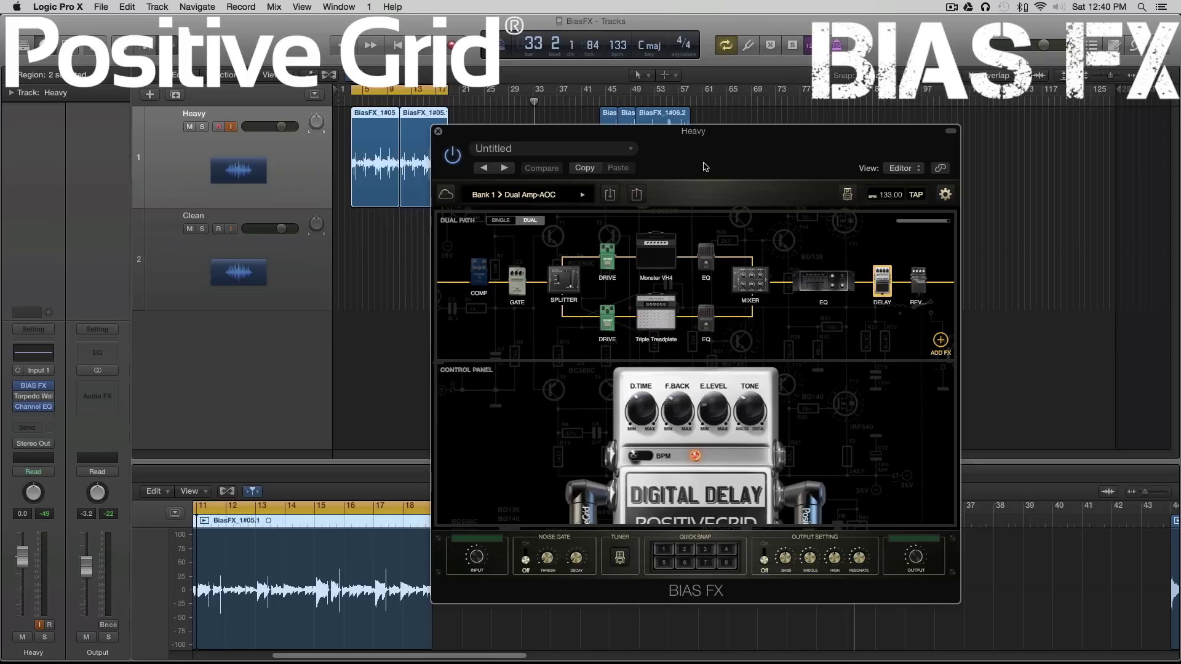
- Browse the preset banks, including the Factory presets, without loading another preset
left_click(546, 195)
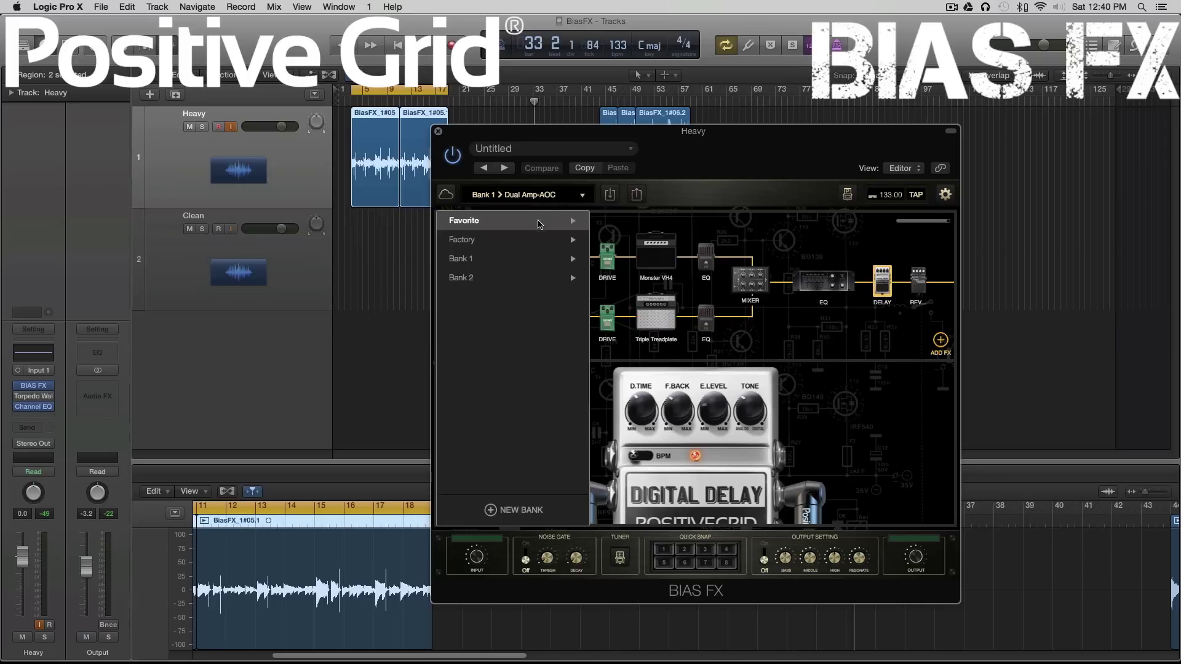
mouse_move(535, 239)
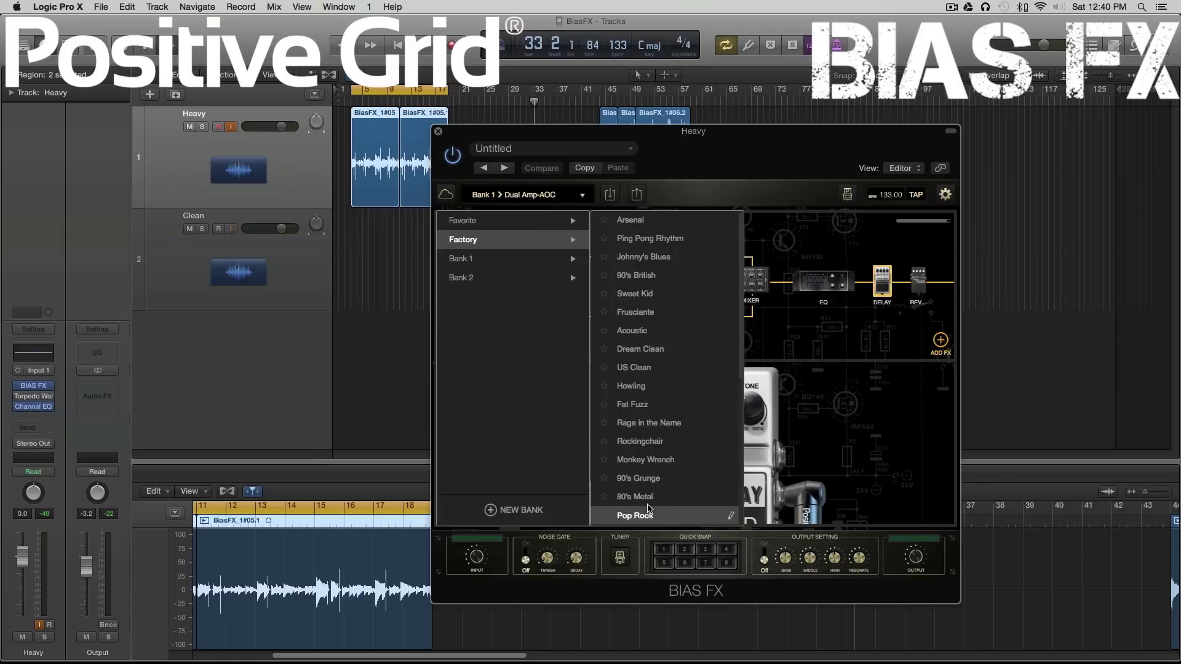
mouse_move(573, 263)
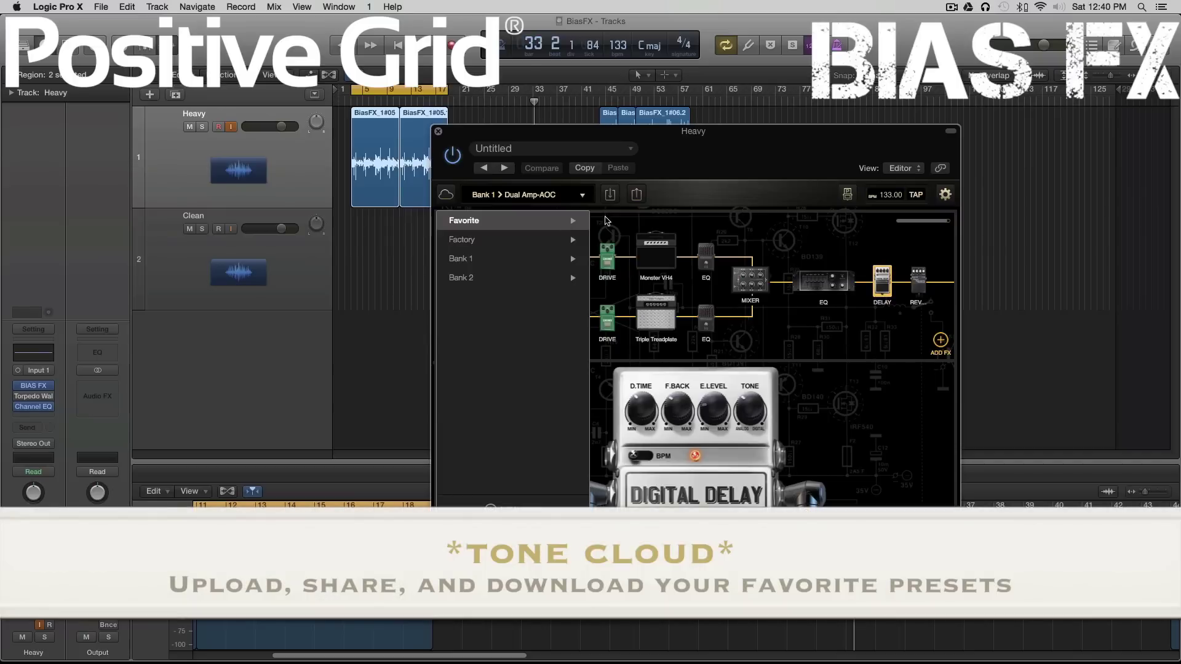
left_click(714, 202)
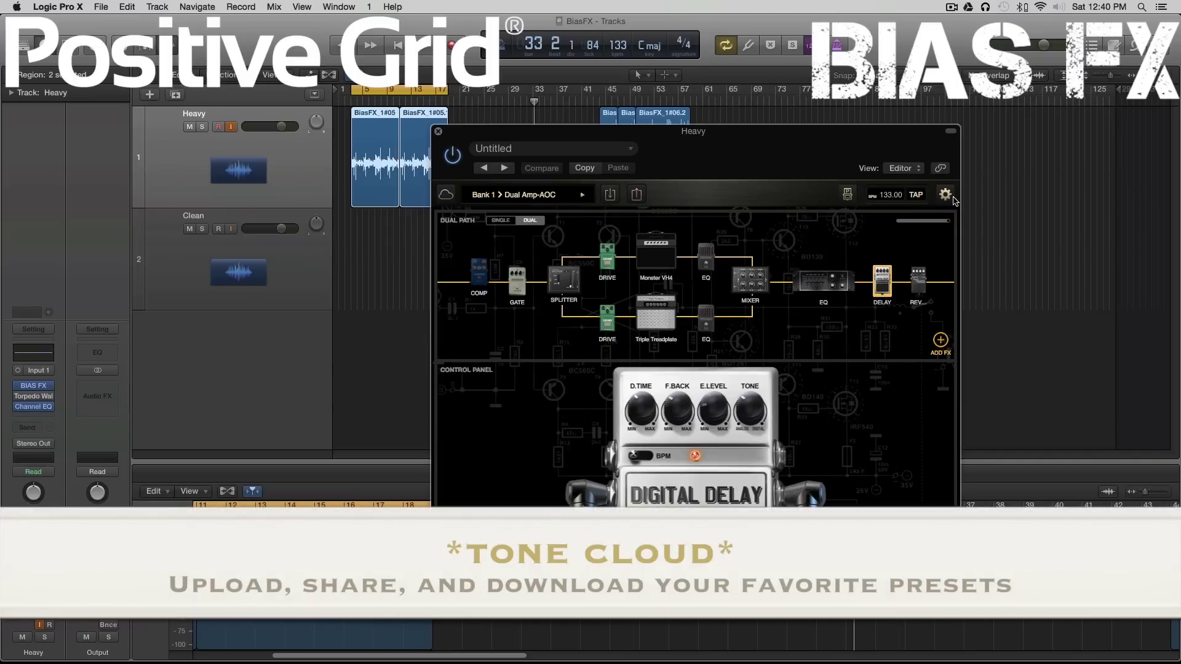
- View the popular presets and genre categories in ToneCloud and return to the signal chain
left_click(444, 196)
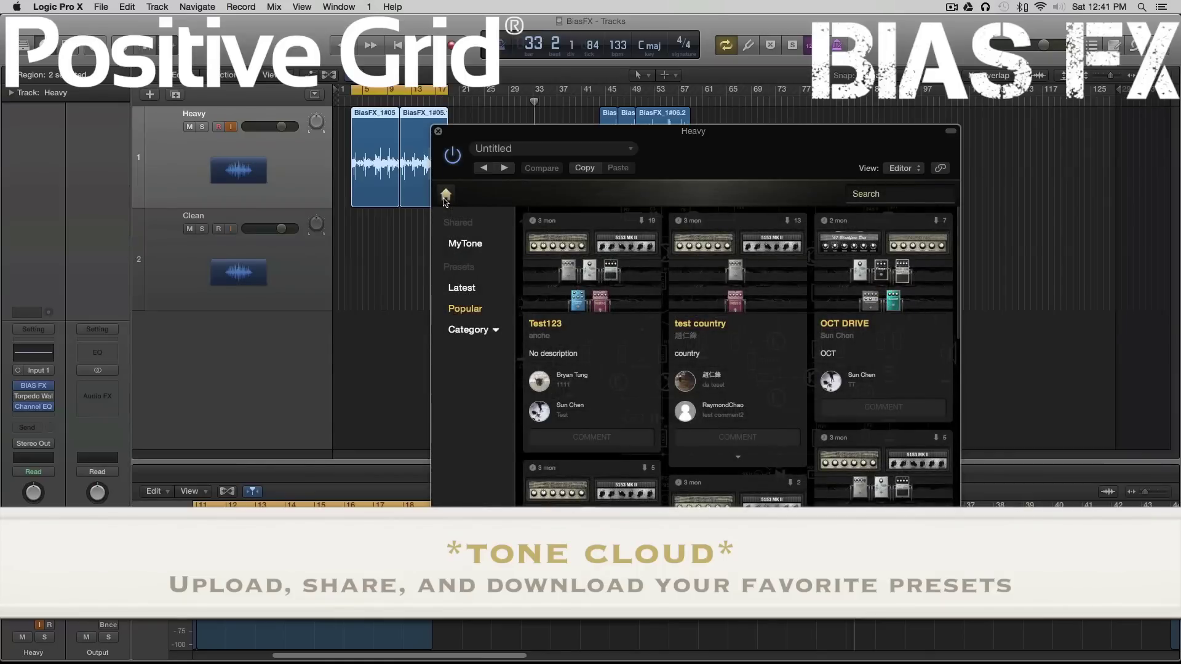
left_click(481, 331)
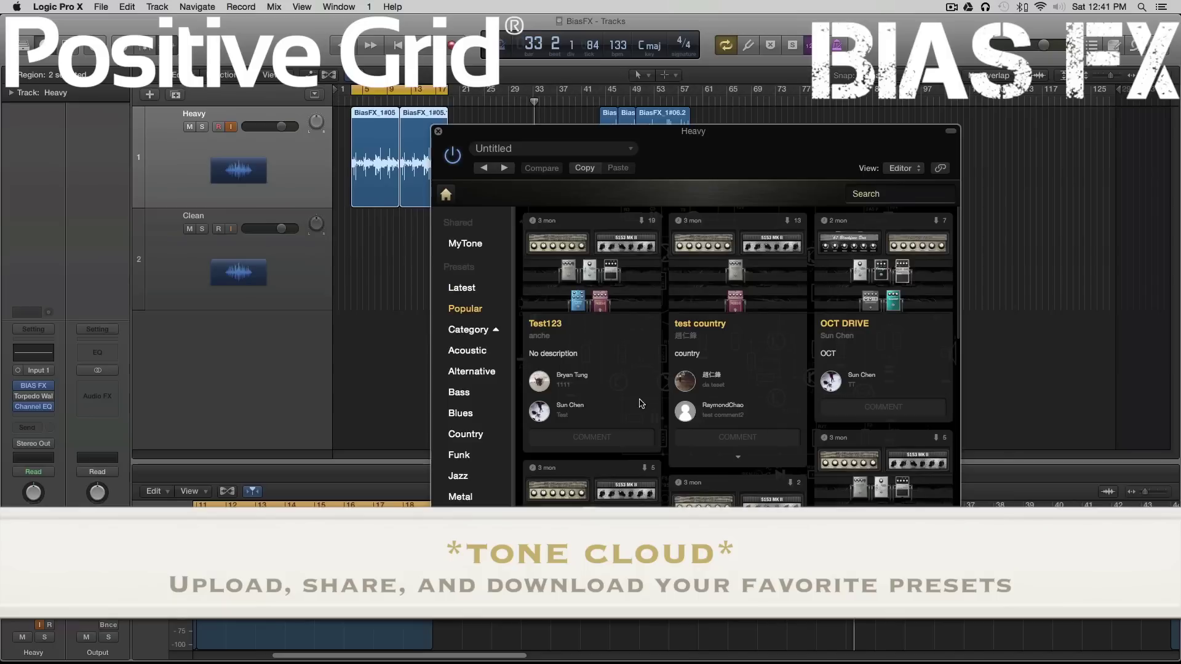
left_click(444, 196)
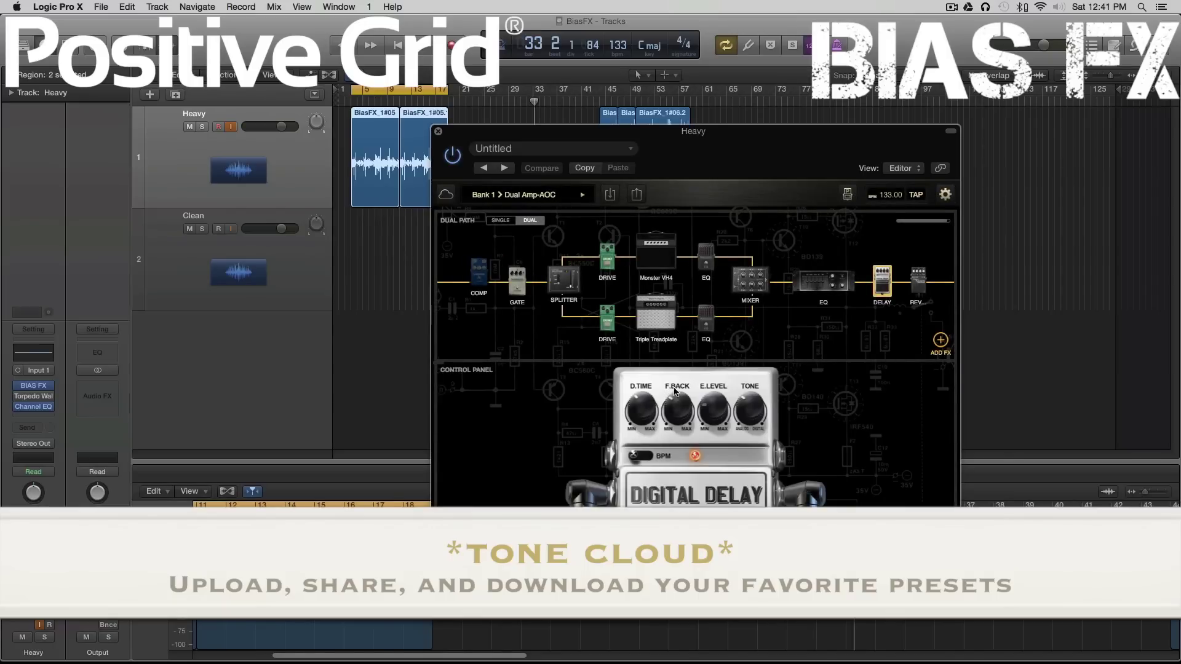
- Check the preset's save options and share it to ToneCloud as "Dual AMp AOC" in the Rock category, described as "Dual Amp Setup"
left_click(610, 197)
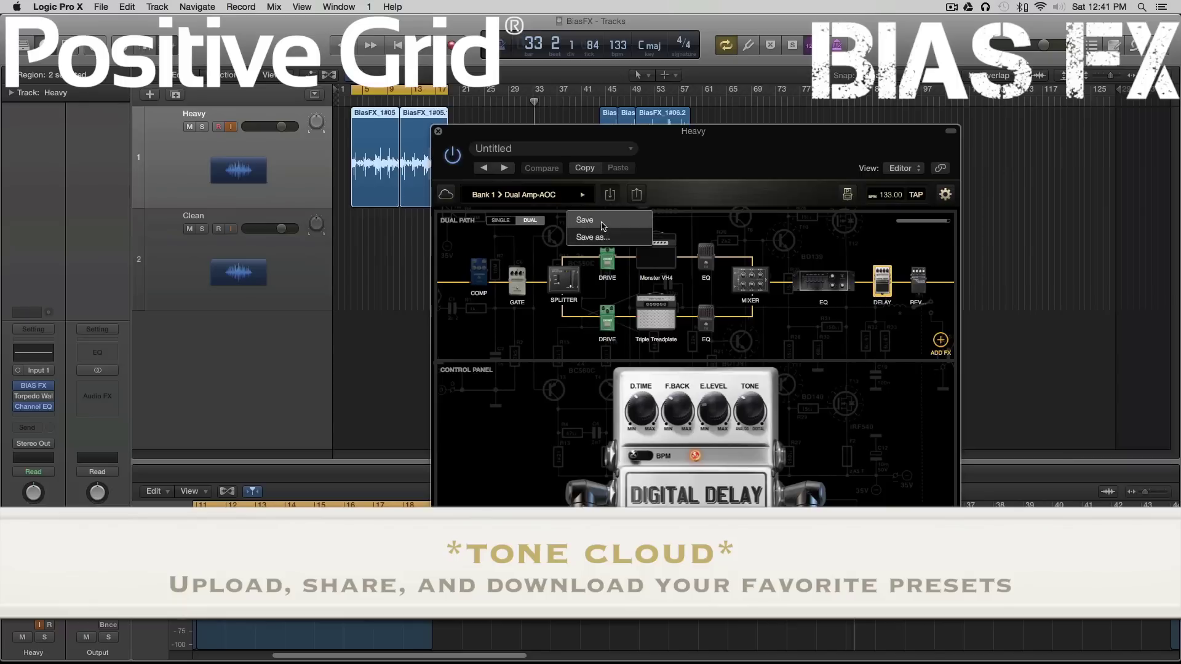
left_click(669, 201)
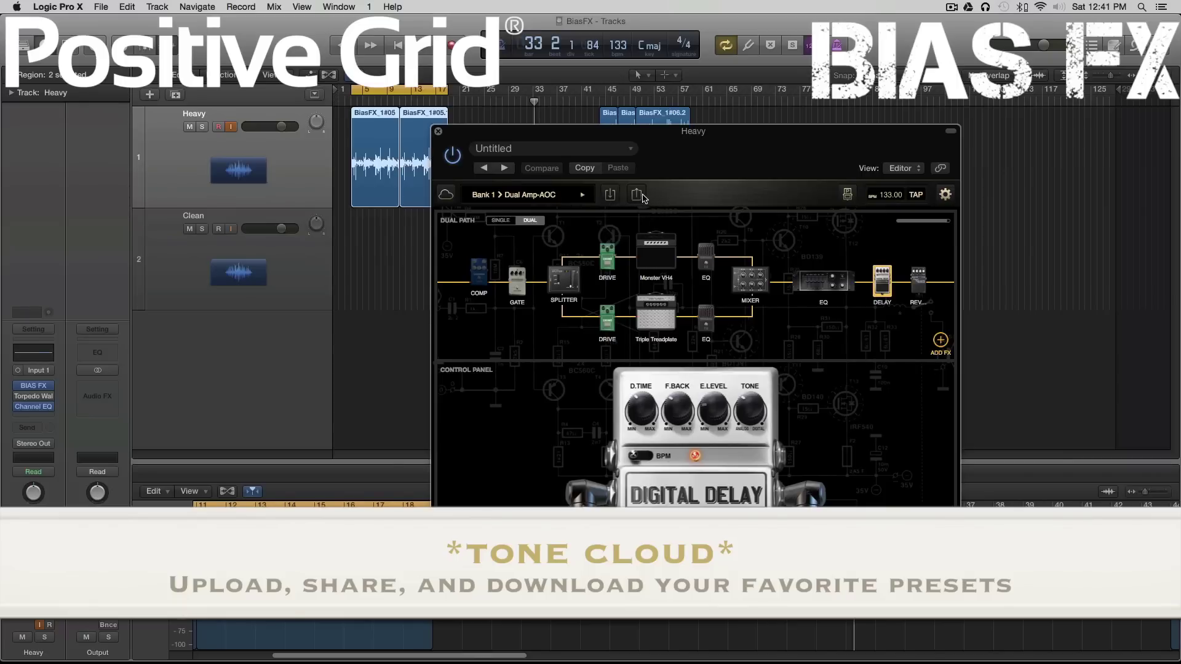
left_click(643, 197)
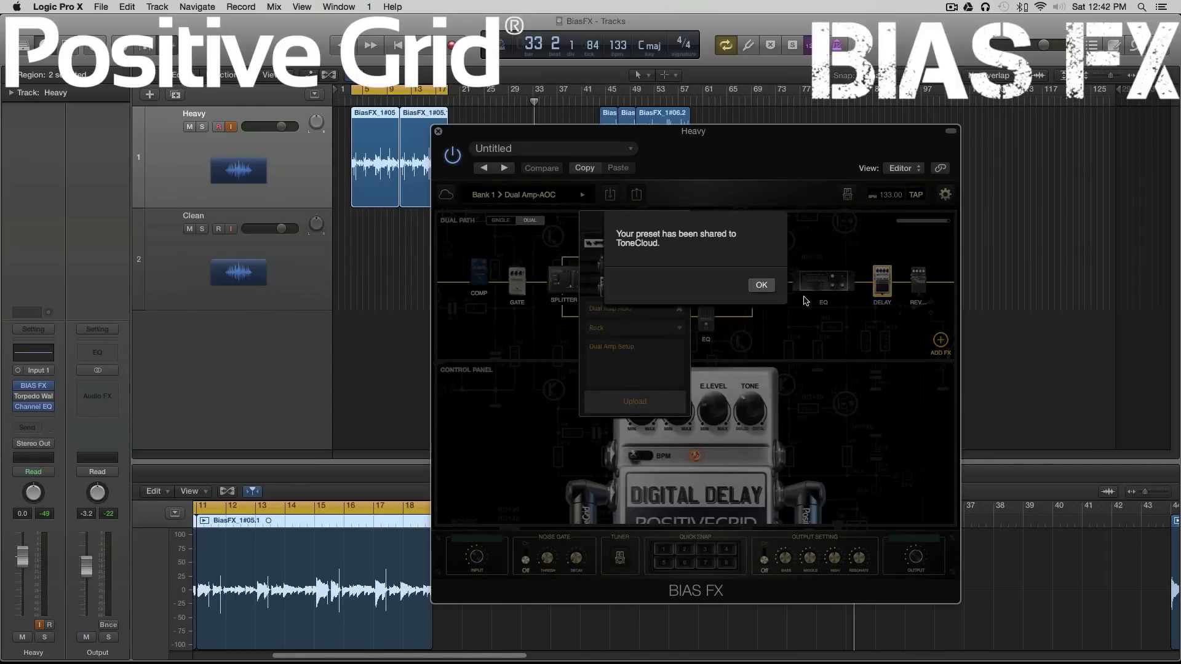
left_click(761, 285)
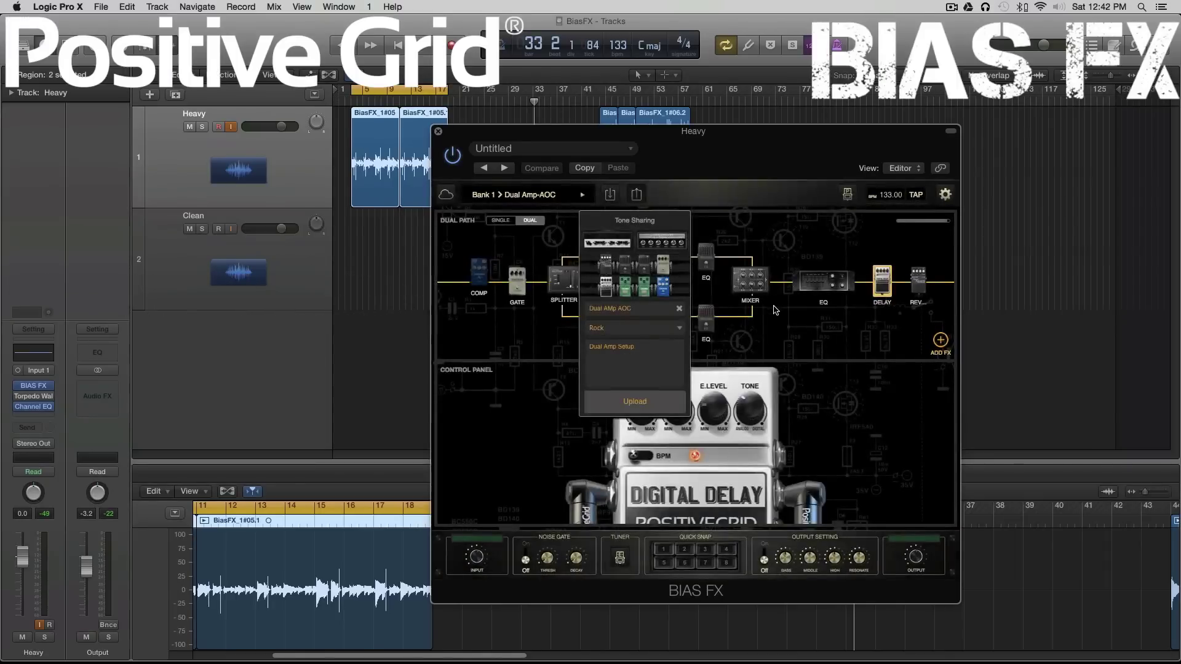
left_click(746, 206)
- Move the plug-in window clear of the Heavy track's first regions and play the cycled section with the Dual Amp-AOC preset
left_click_drag(741, 136, 846, 138)
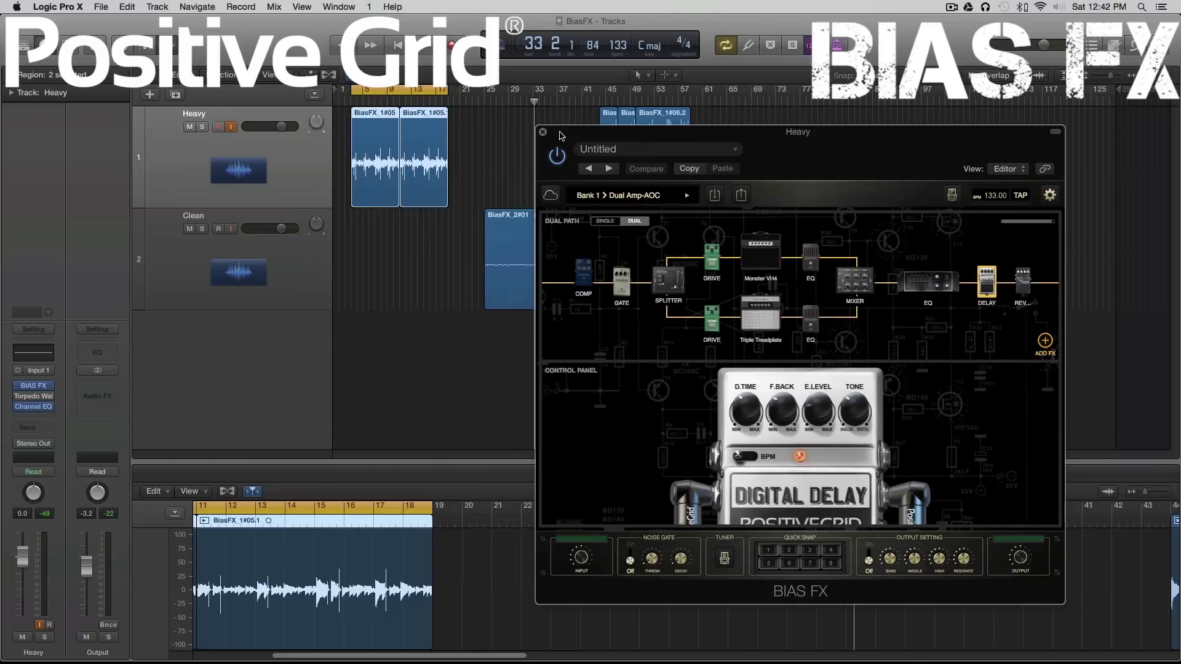
left_click_drag(560, 135, 562, 136)
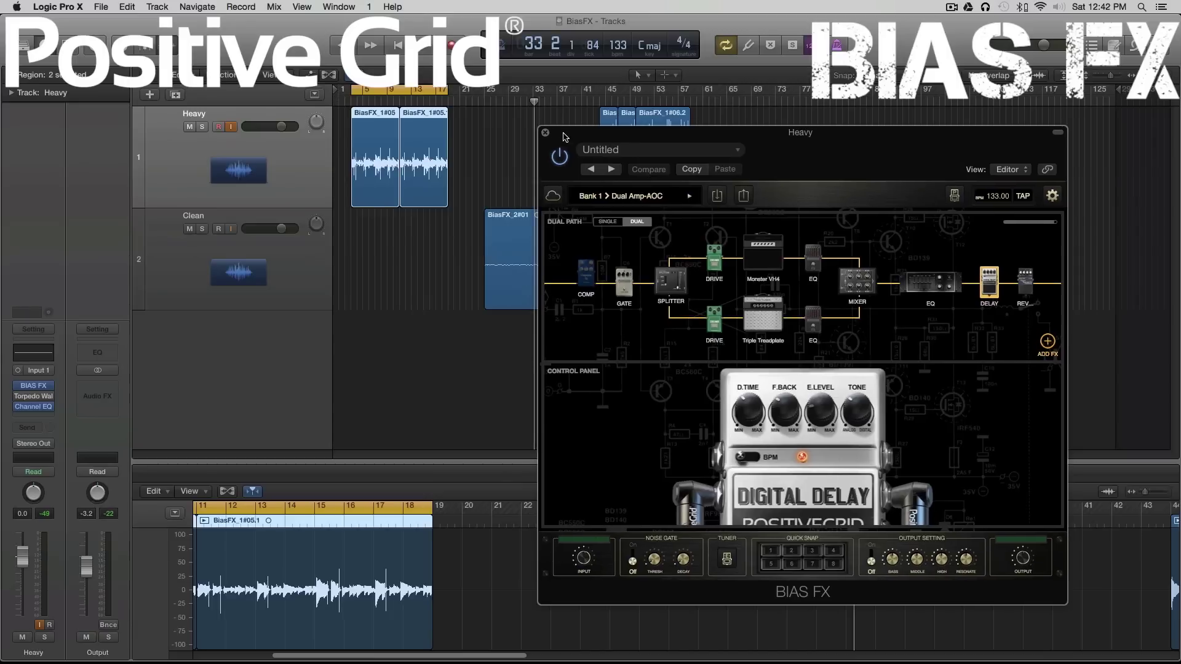
left_click(419, 54)
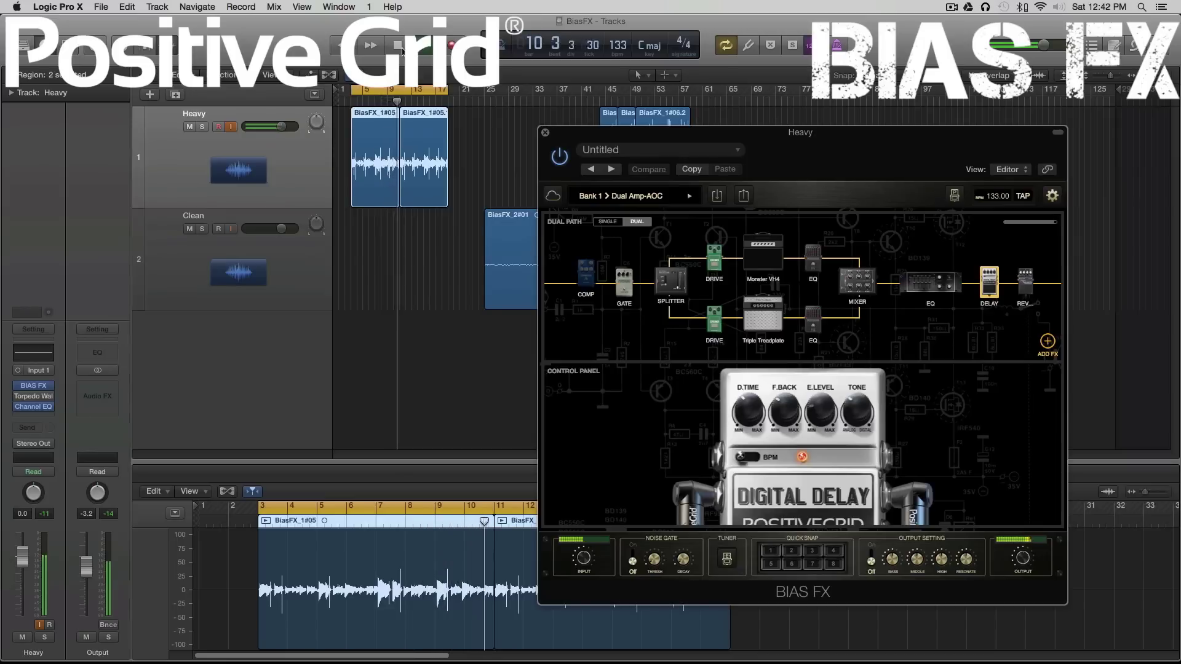
- Inspect the drive pedal and the Monster VH4 amp head on the upper signal path
left_click(717, 261)
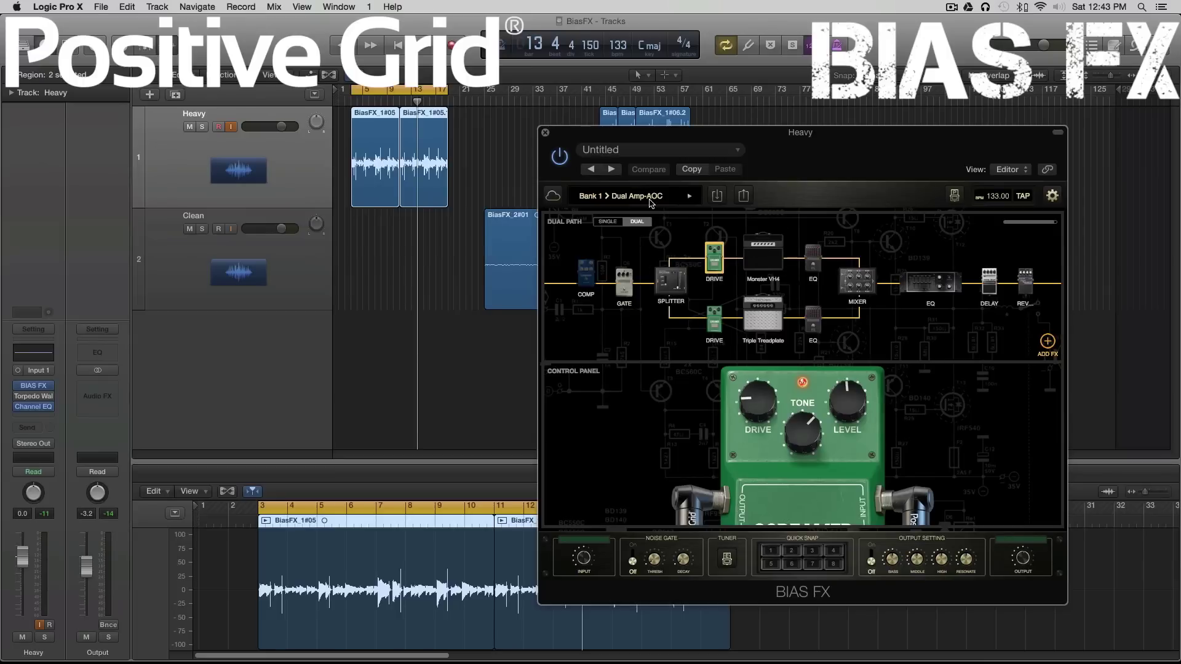
left_click(660, 196)
left_click(765, 268)
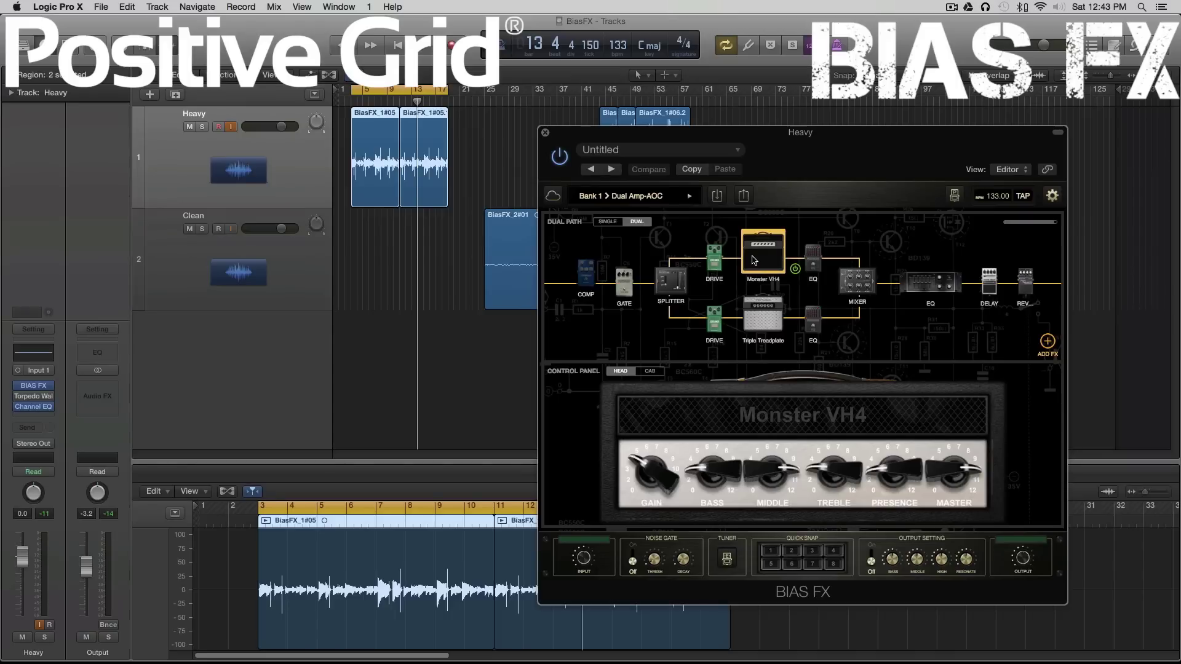
- Open the amp selection for the Monster VH4 slot and browse the available BIAS amp models, including the custom ones
left_click(754, 261)
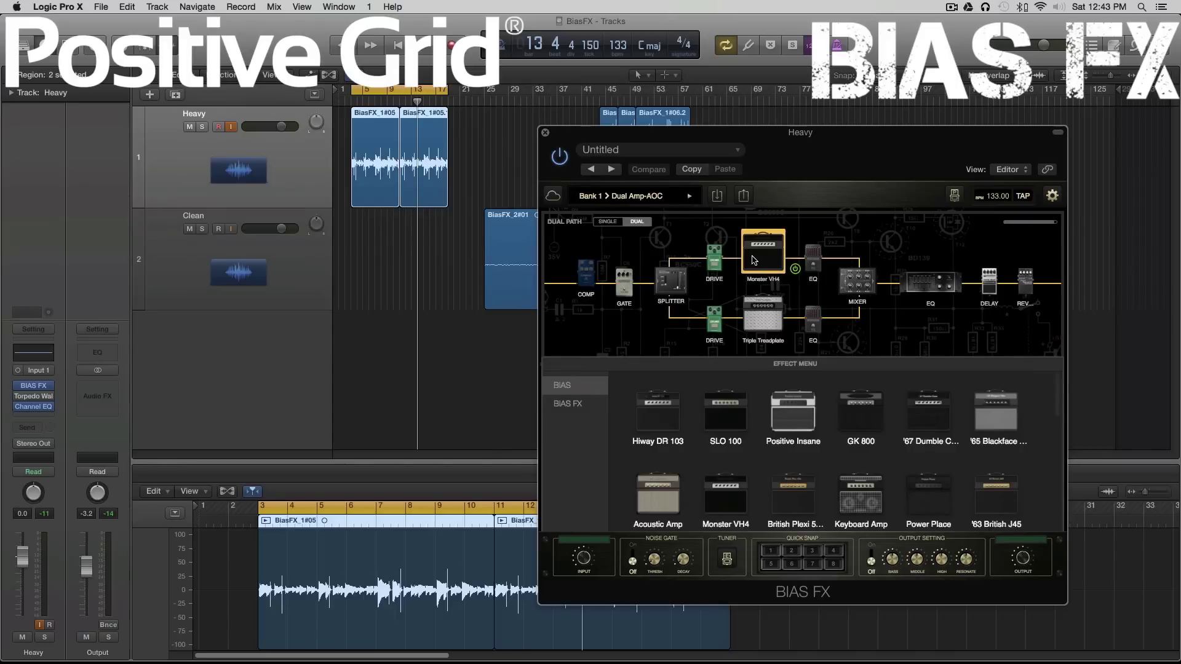
left_click(754, 261)
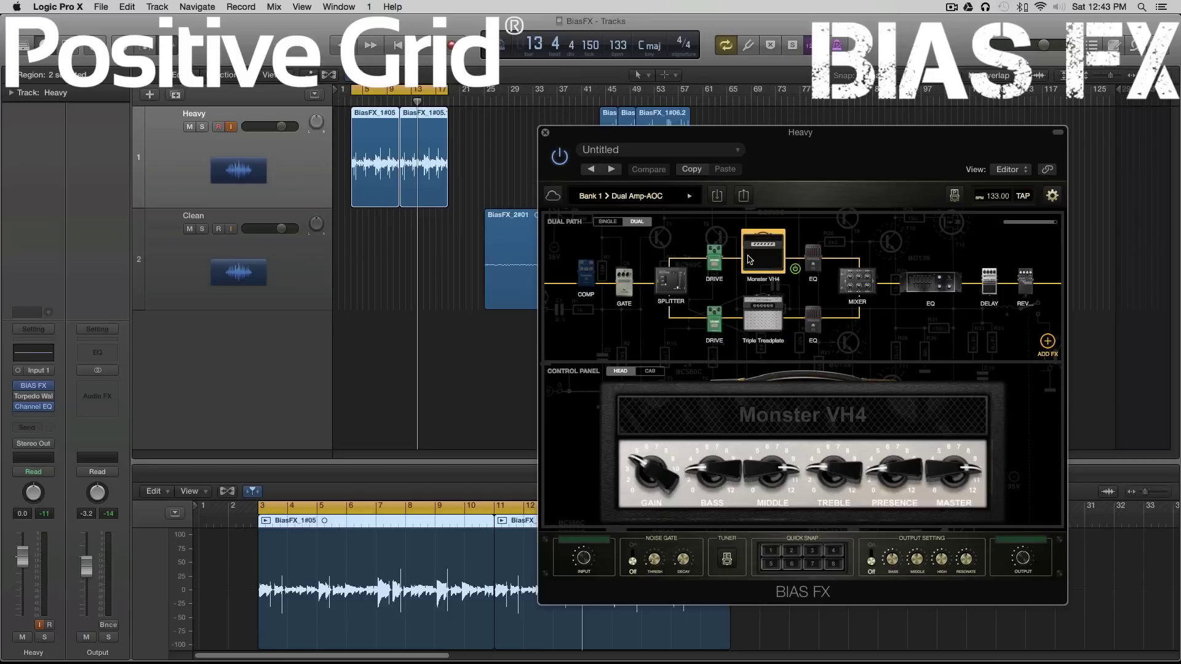
left_click(750, 260)
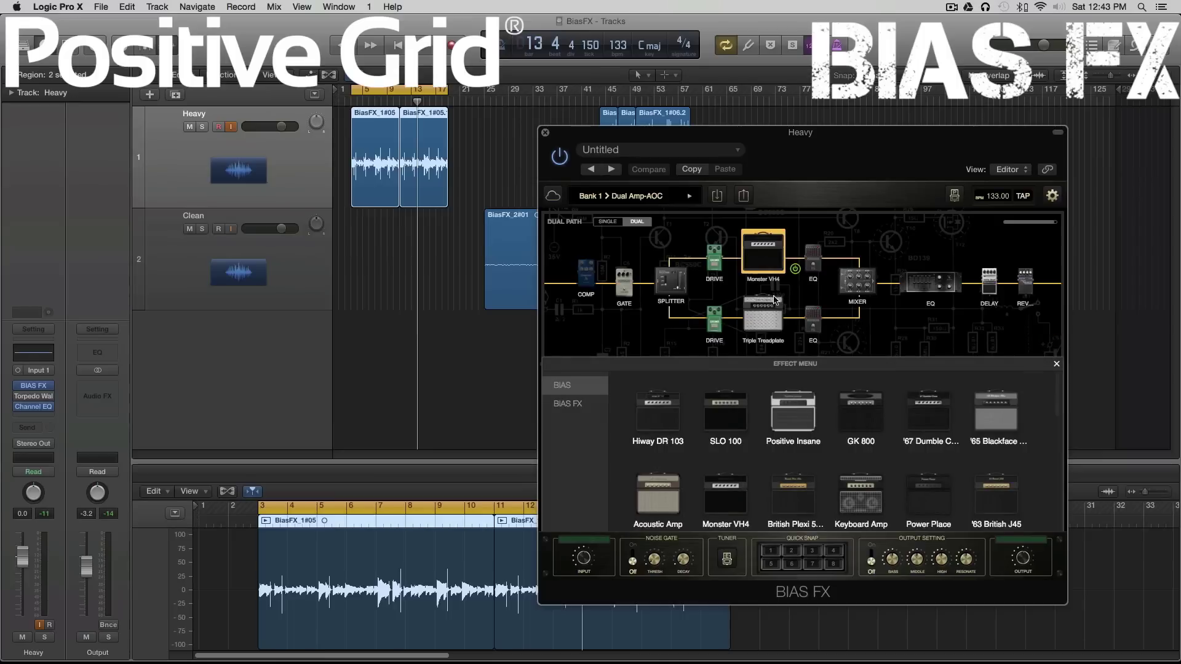
scroll(963, 471, "down", 3)
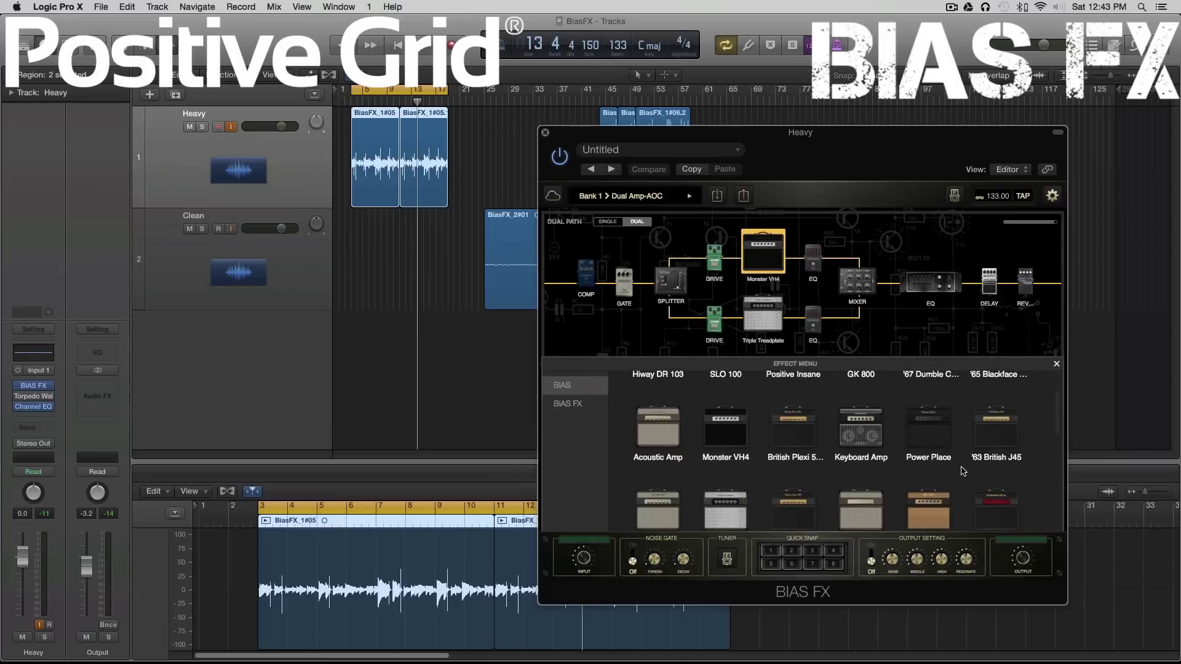
scroll(963, 471, "up", 2)
scroll(963, 472, "down", 3)
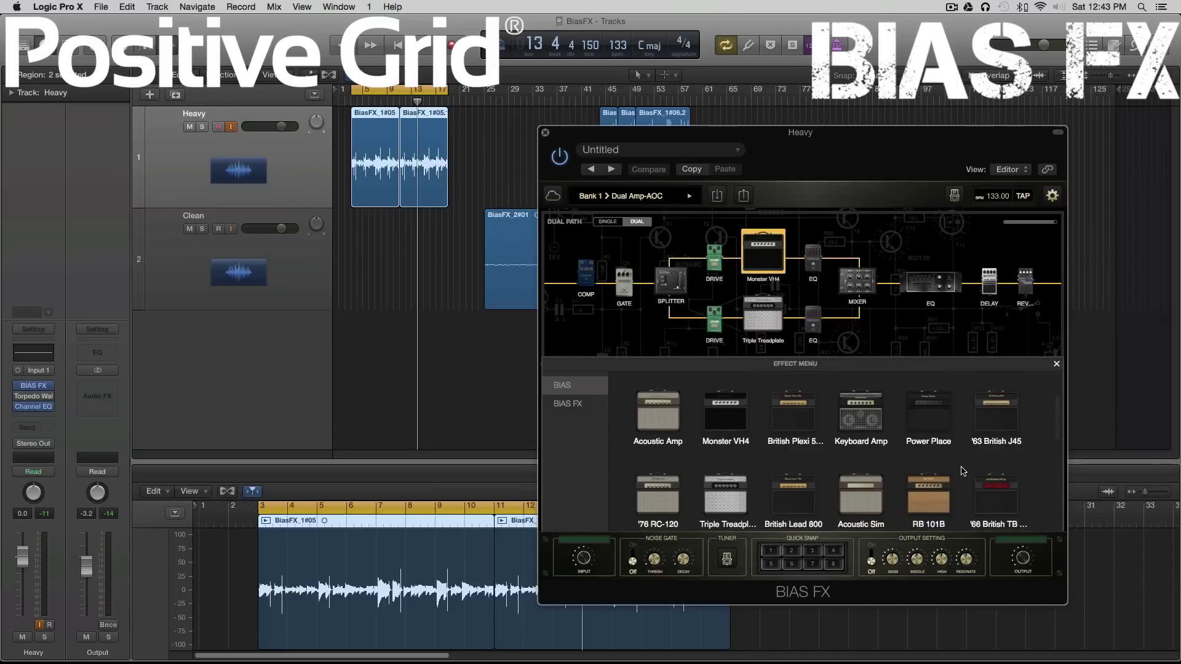
scroll(963, 471, "down", 5)
scroll(963, 471, "up", 3)
scroll(963, 472, "down", 4)
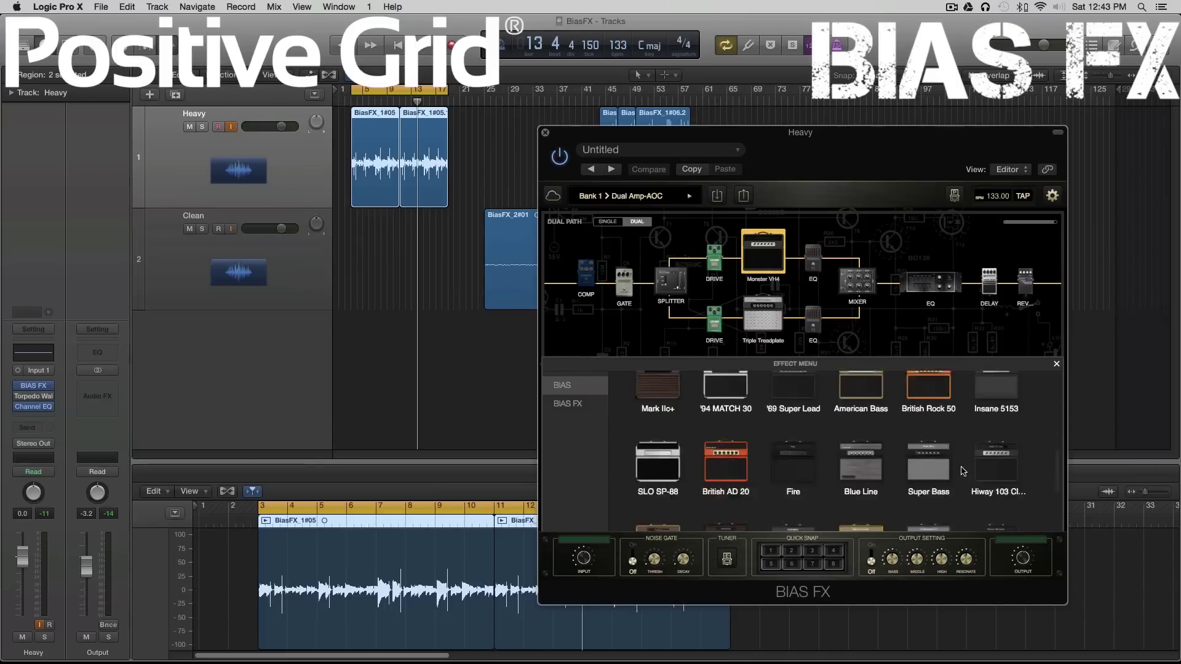
scroll(963, 471, "down", 2)
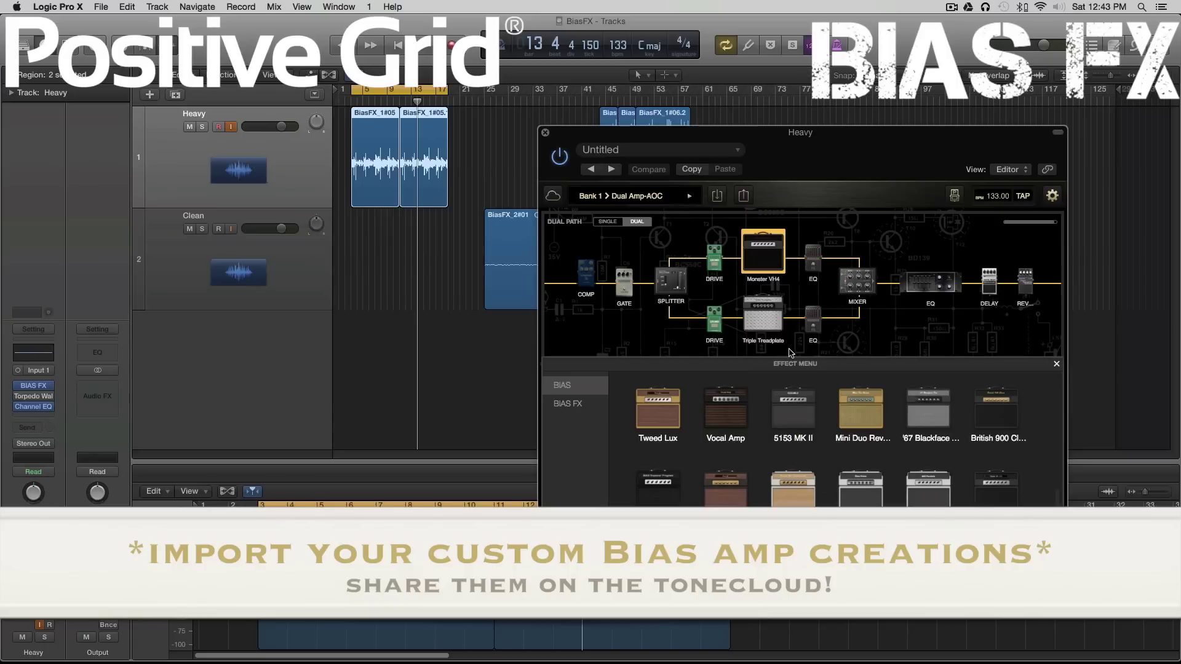
mouse_move(818, 334)
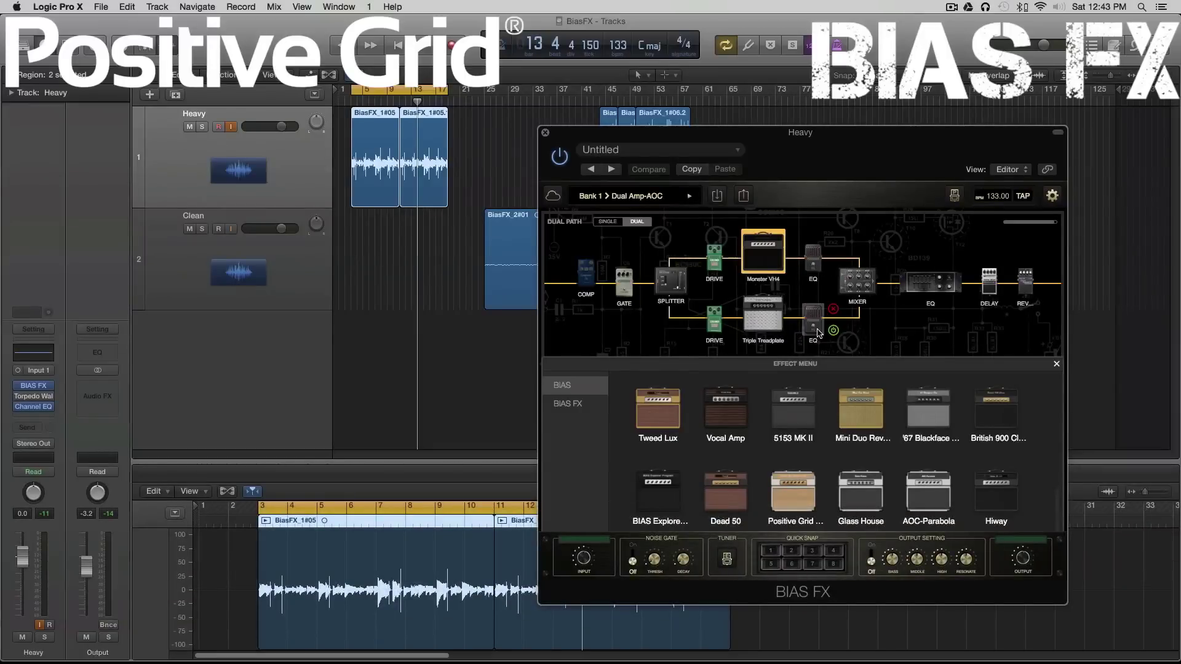
- Close the Heavy track's plug-in window, select the Clean track's region and set the cycle range over it
left_click(545, 134)
left_click(178, 271)
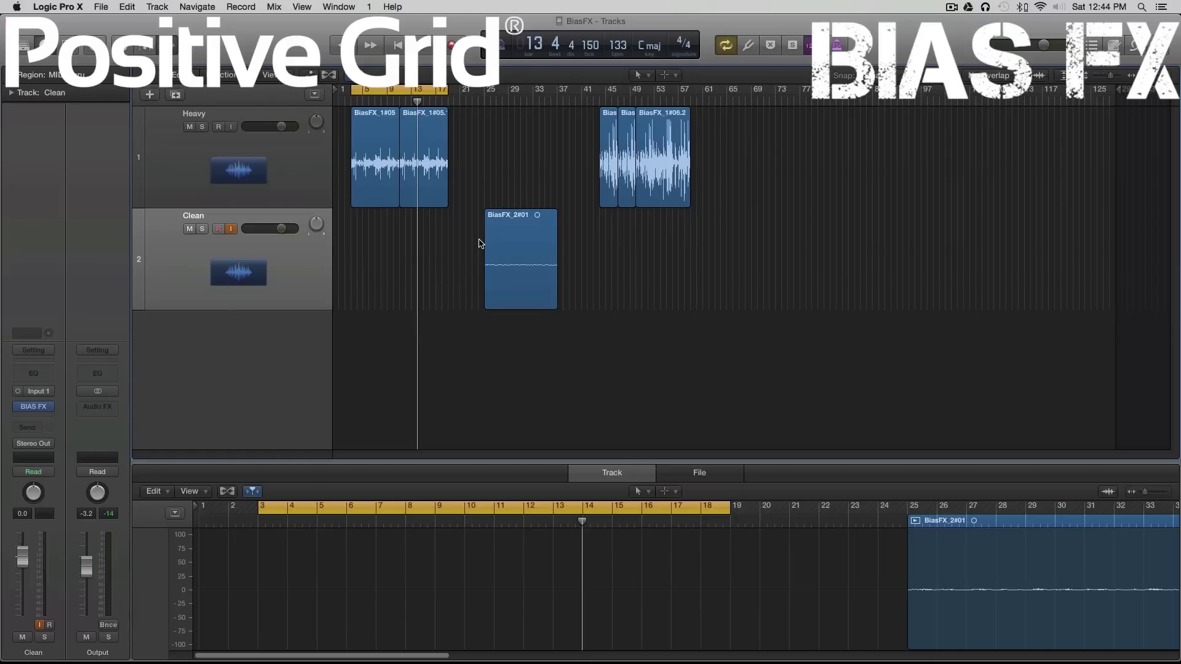
left_click(522, 217)
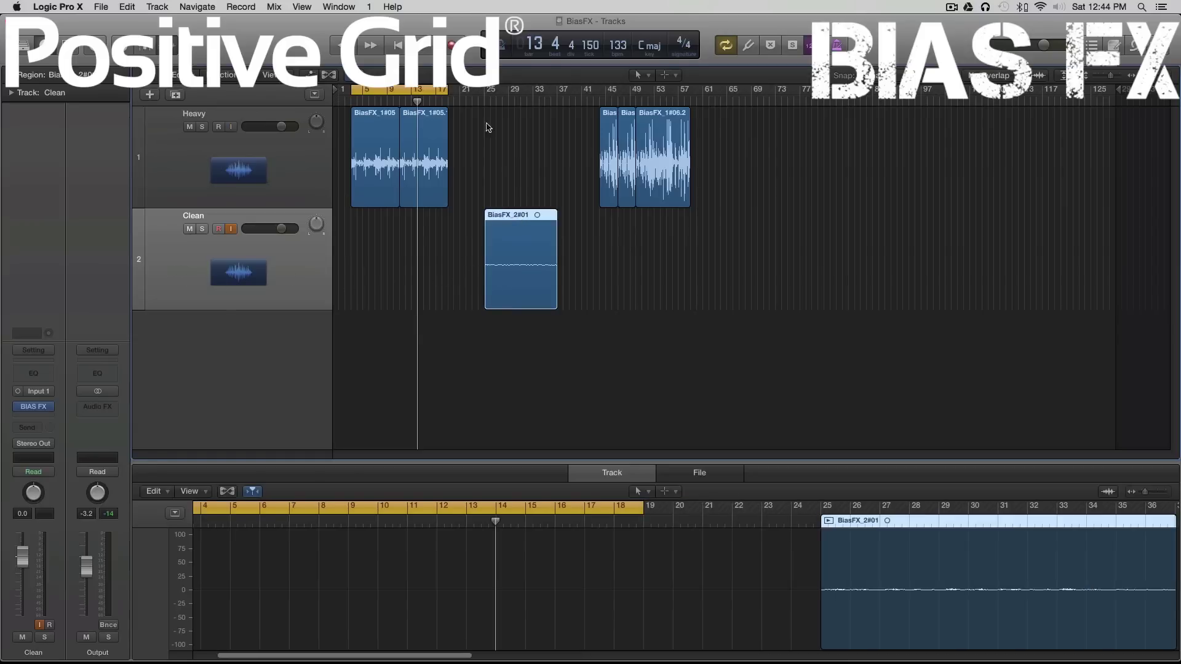
left_click_drag(488, 93, 543, 109)
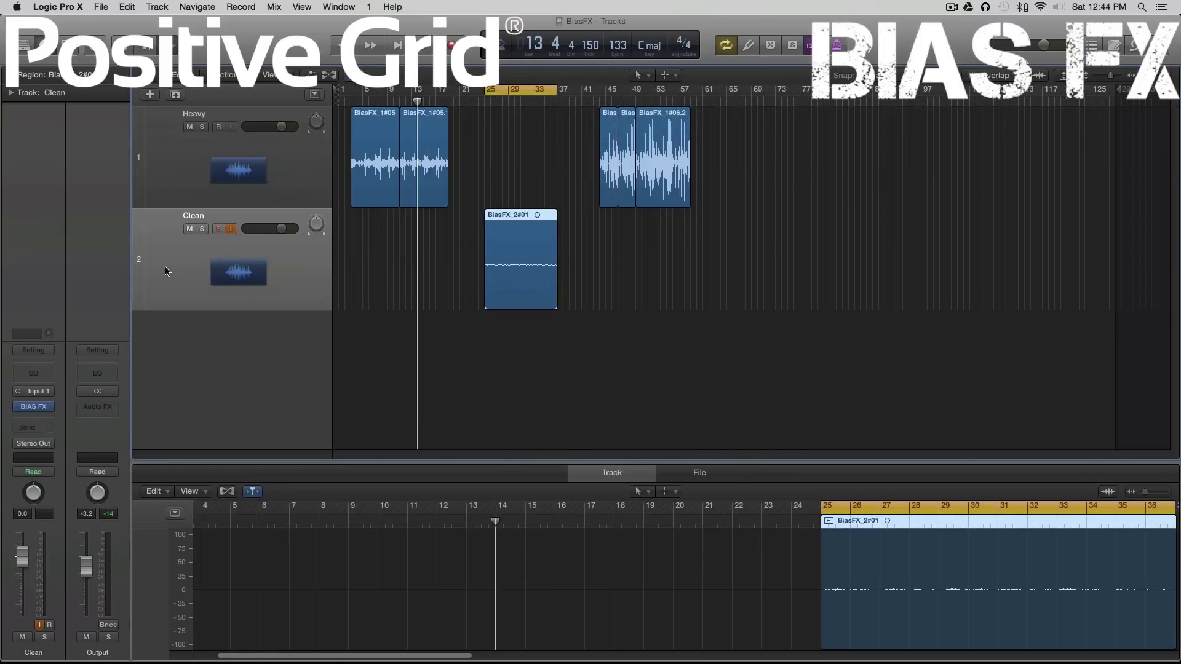
- Open BIAS FX on the Clean track and inspect its '67 Blackface and '69 Duo Verb amp heads
left_click(27, 409)
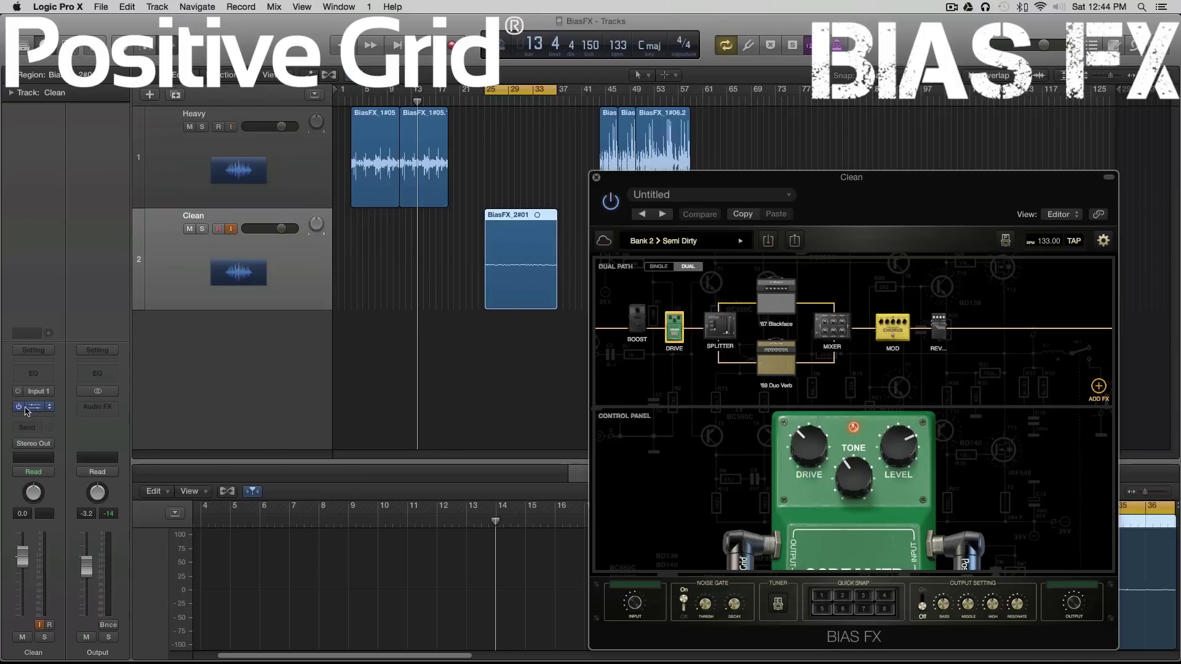
left_click(776, 298)
left_click(778, 367)
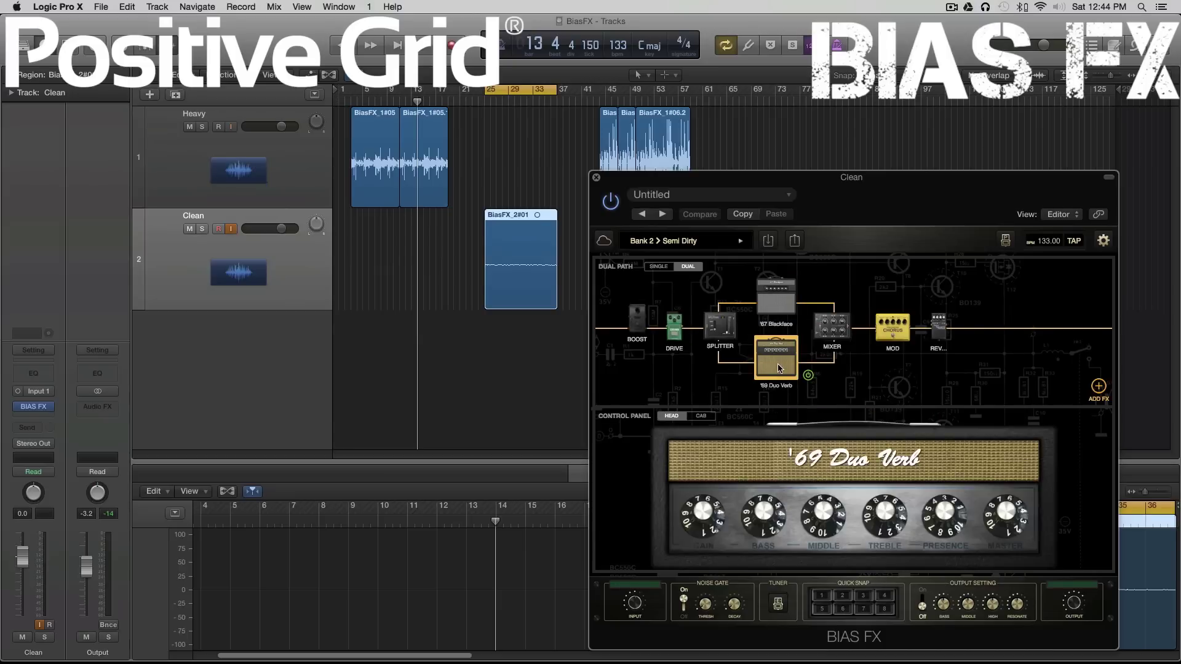
left_click(776, 299)
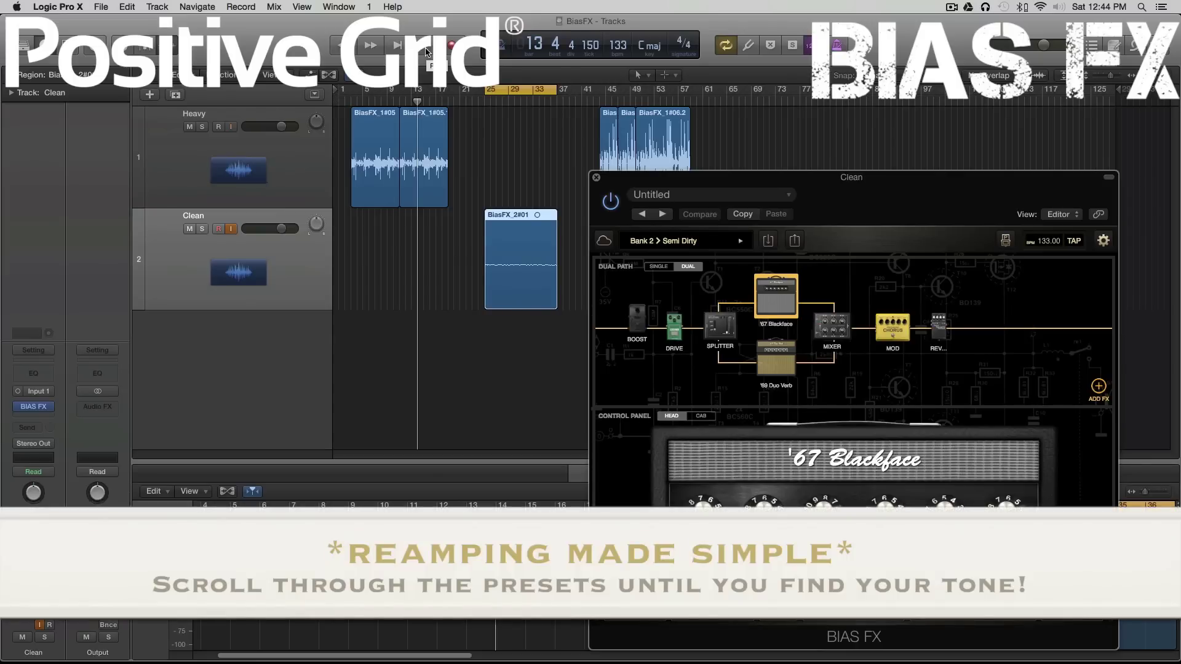
- Play the cycled Clean region and load the factory preset 90's British during playback
left_click(427, 52)
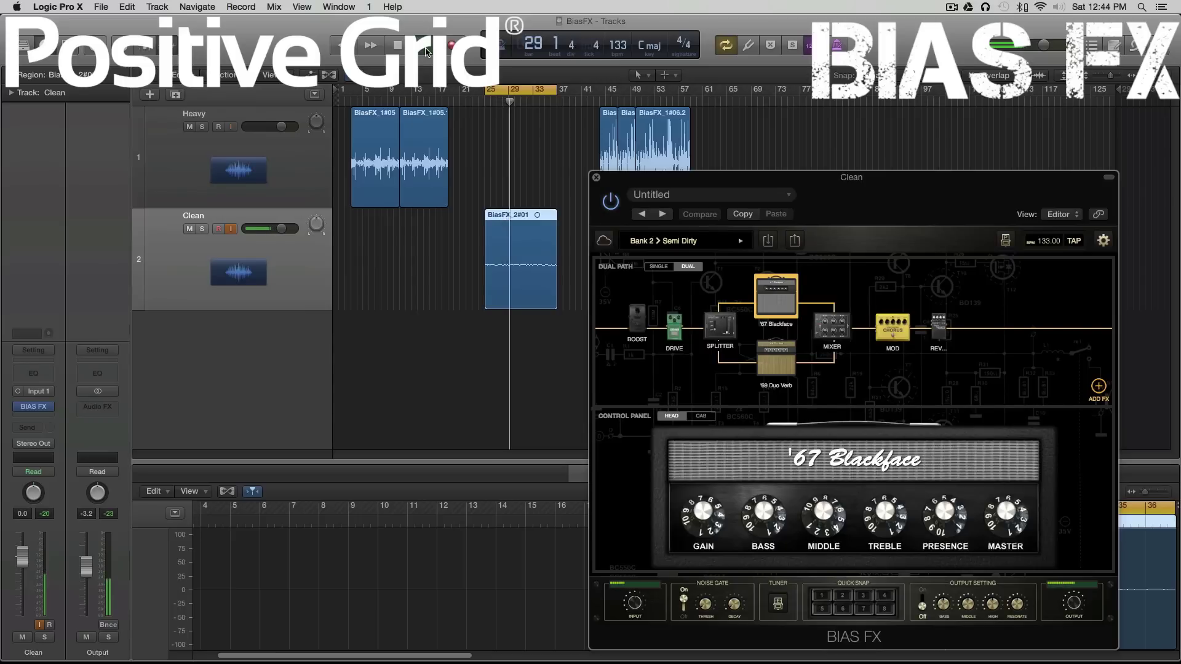
left_click(695, 244)
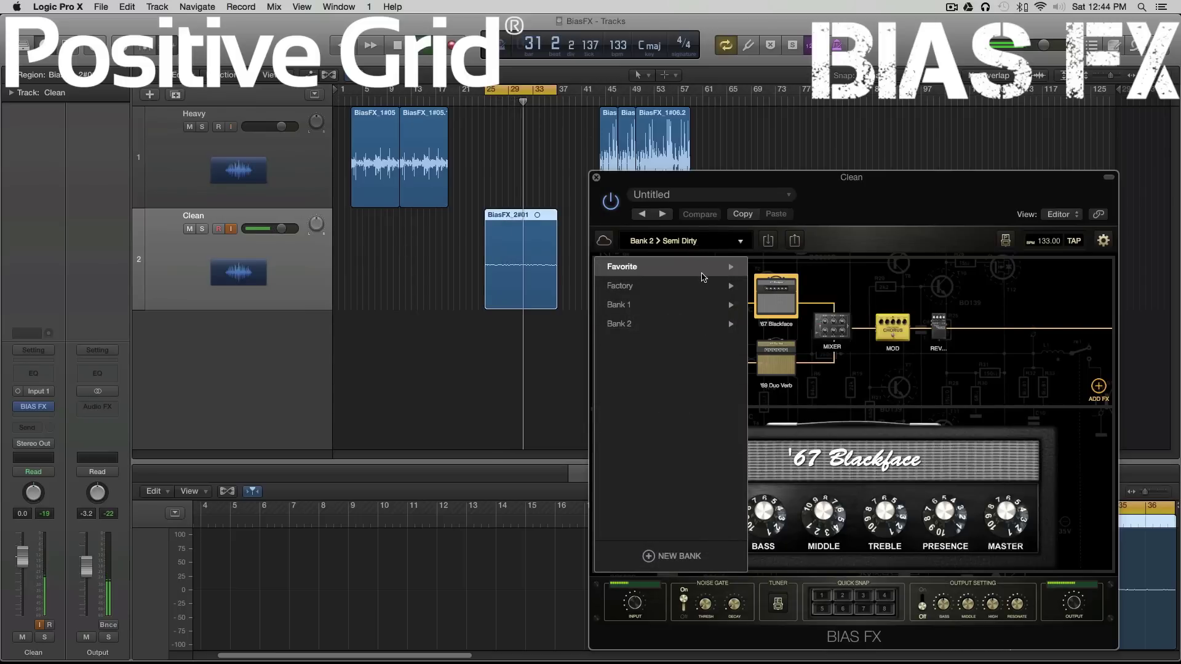
mouse_move(715, 305)
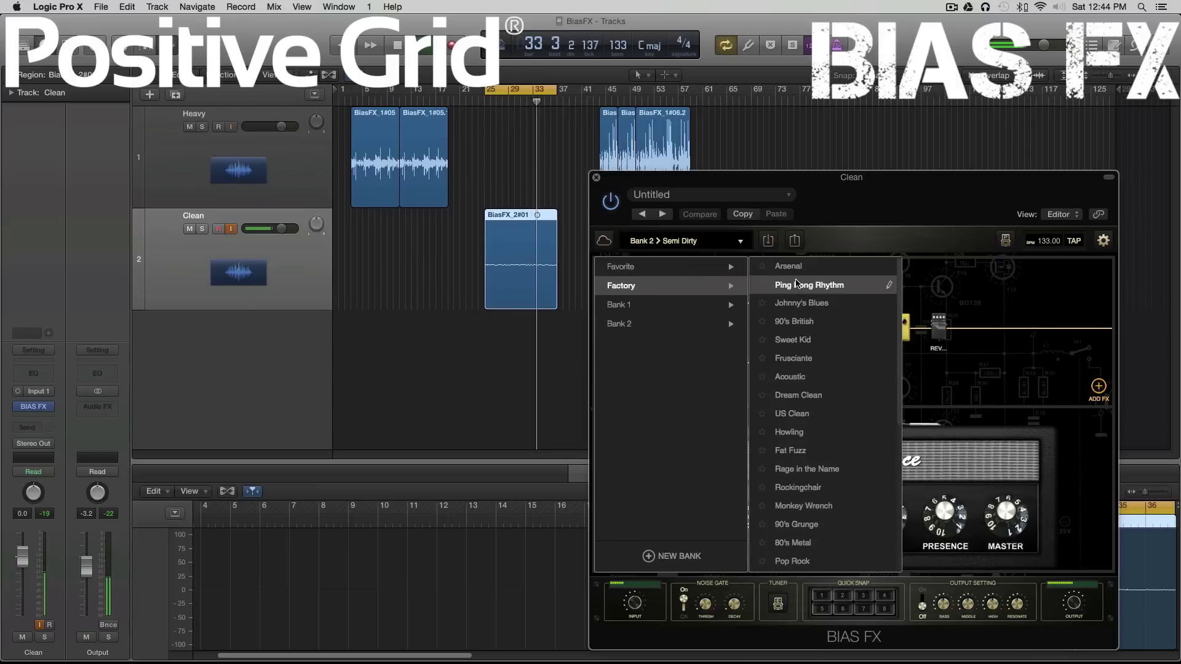
left_click(811, 319)
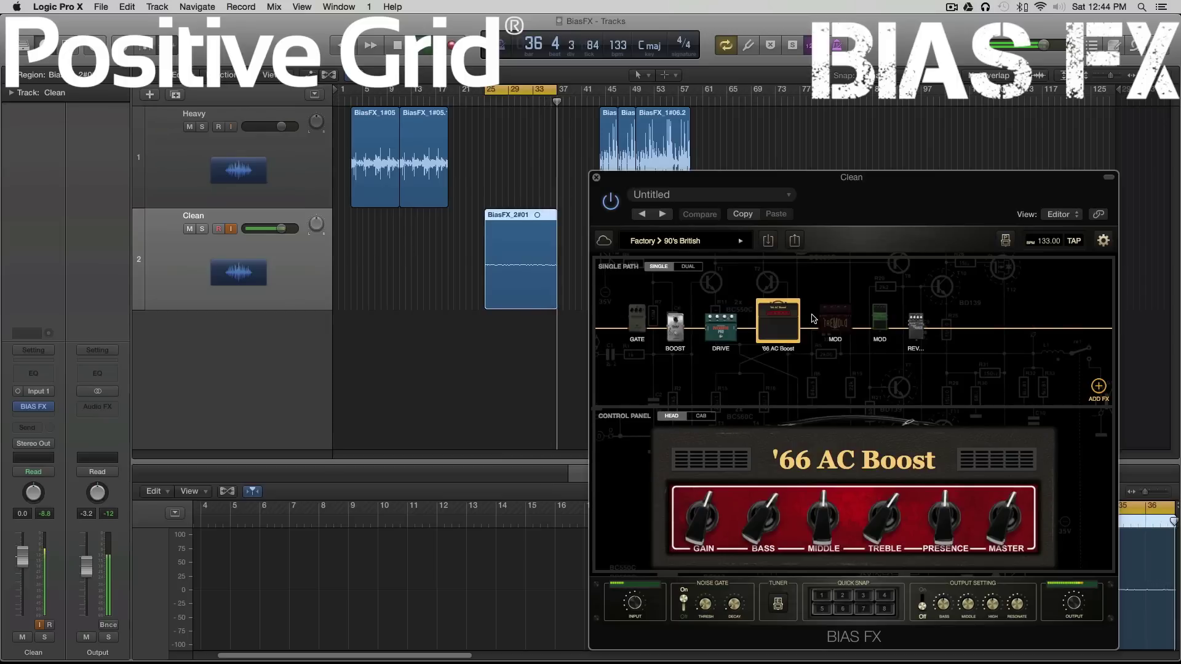
- Audition the factory preset Dream Clean on the looping Clean region, and switch to the factory preset US Clean
left_click(733, 241)
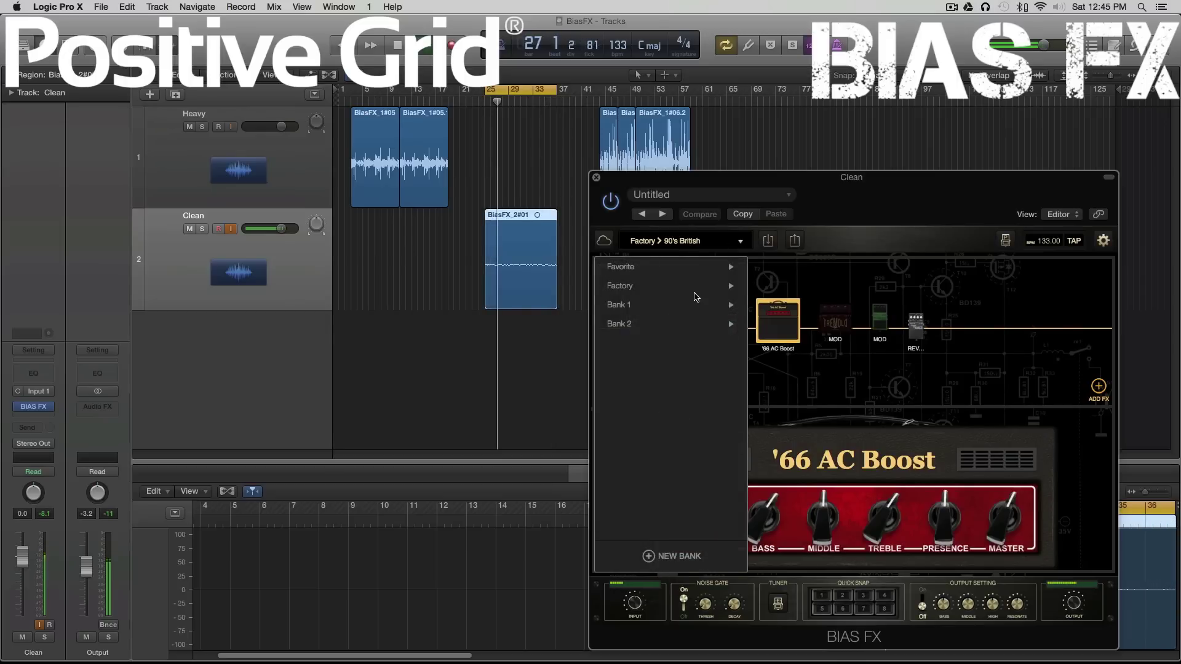
mouse_move(733, 291)
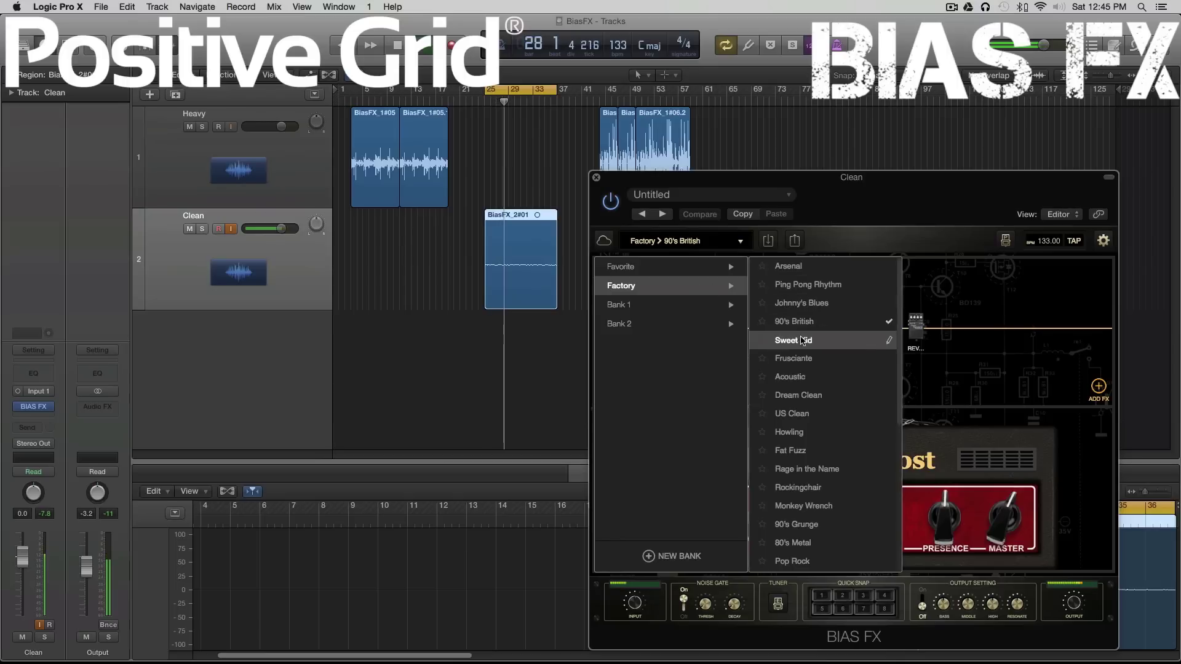
left_click(810, 399)
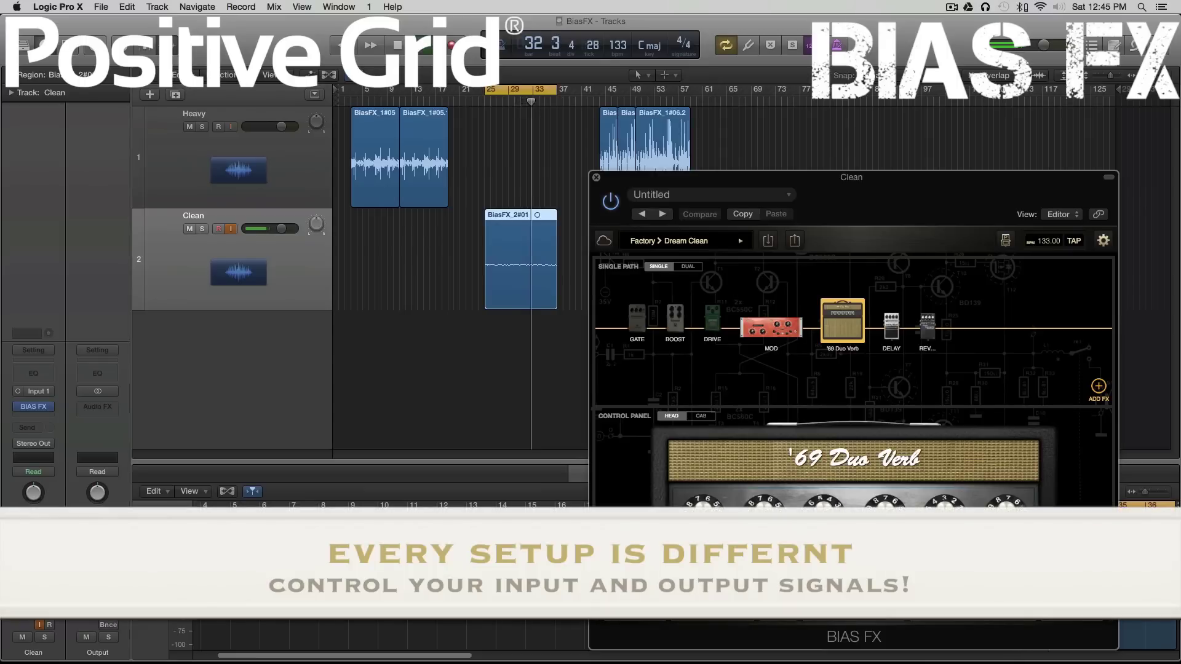
left_click(716, 244)
mouse_move(720, 286)
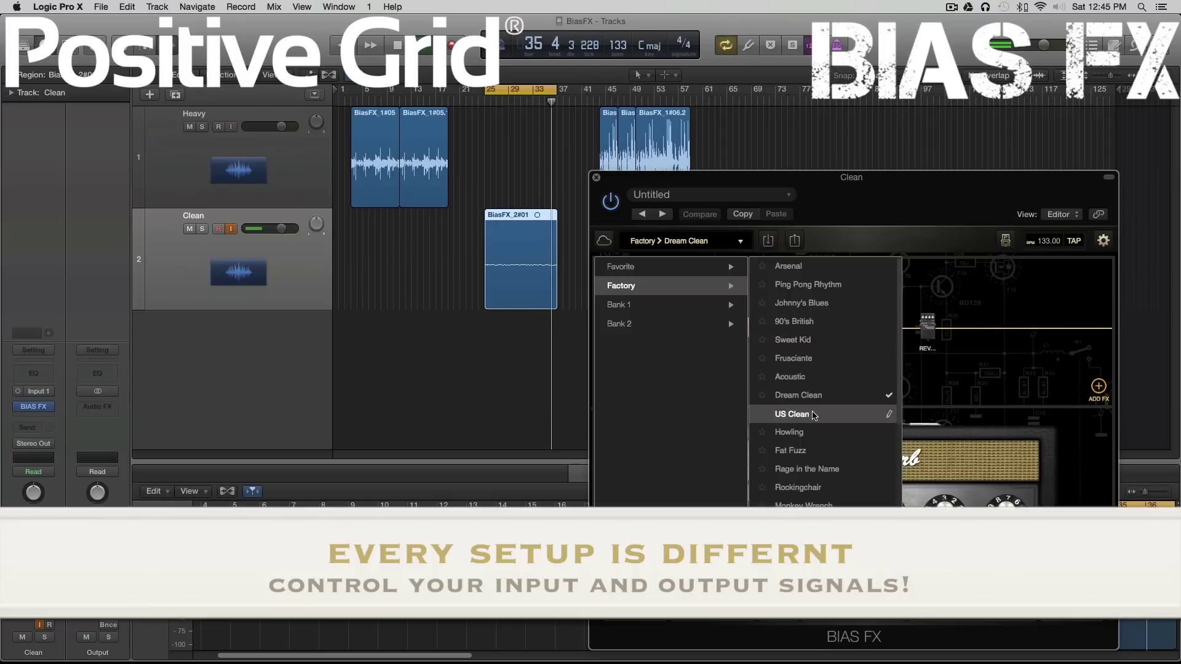
left_click(813, 415)
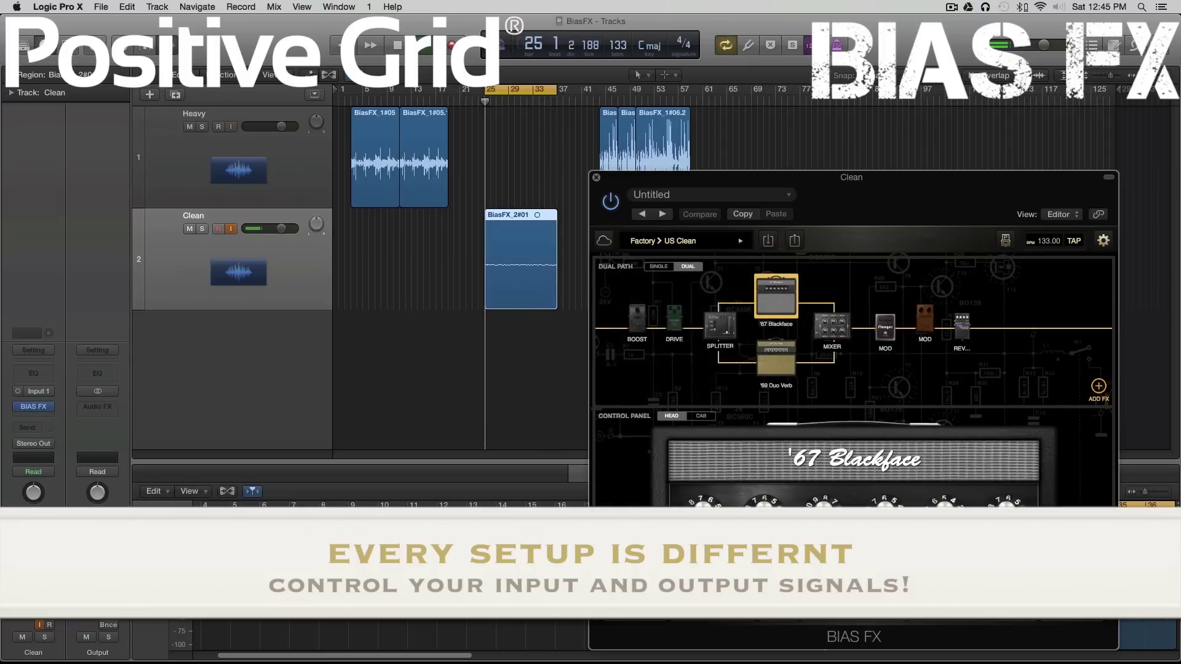